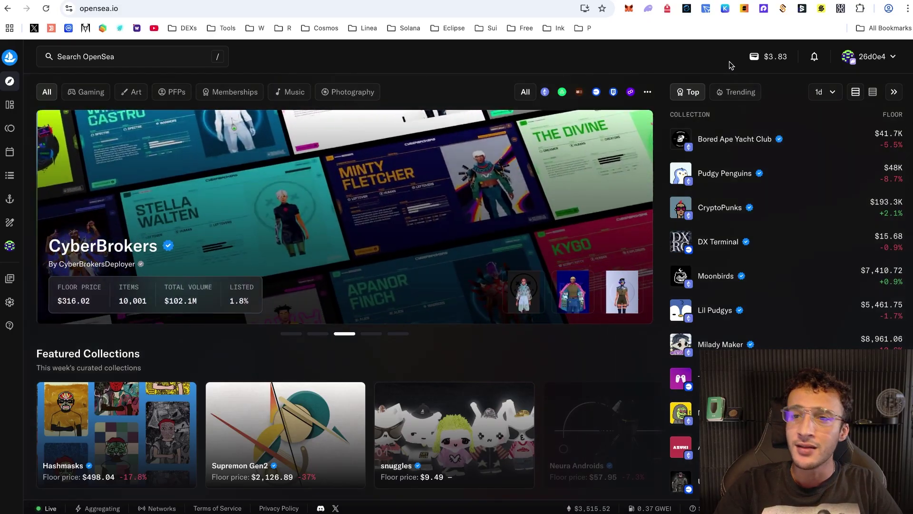
# - Connect a second MetaMask wallet on the Ethereum ecosystem, bringing the balance to $2,553.82
pyautogui.click(893, 62)
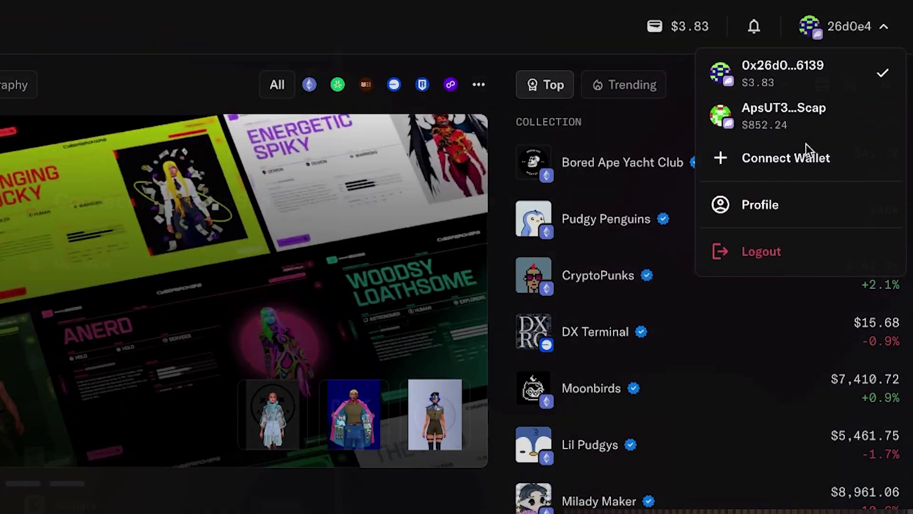
pyautogui.click(830, 136)
pyautogui.click(234, 252)
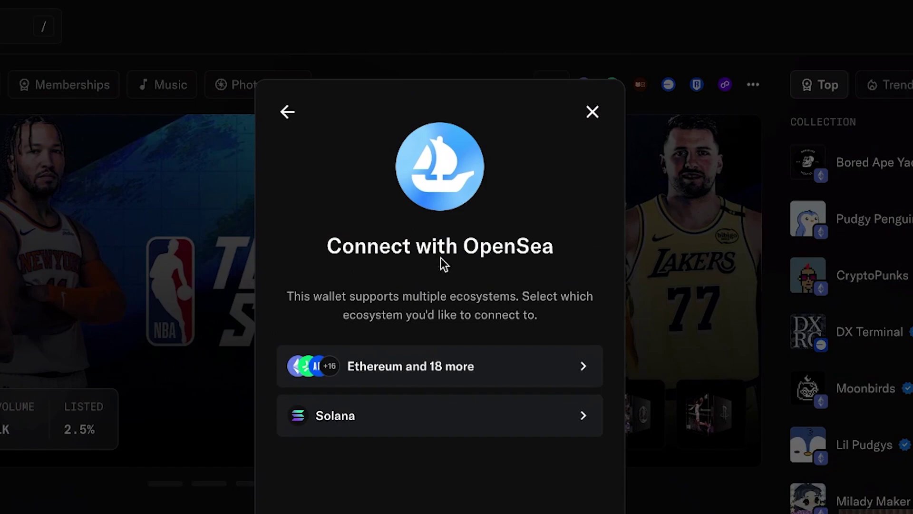
pyautogui.click(498, 481)
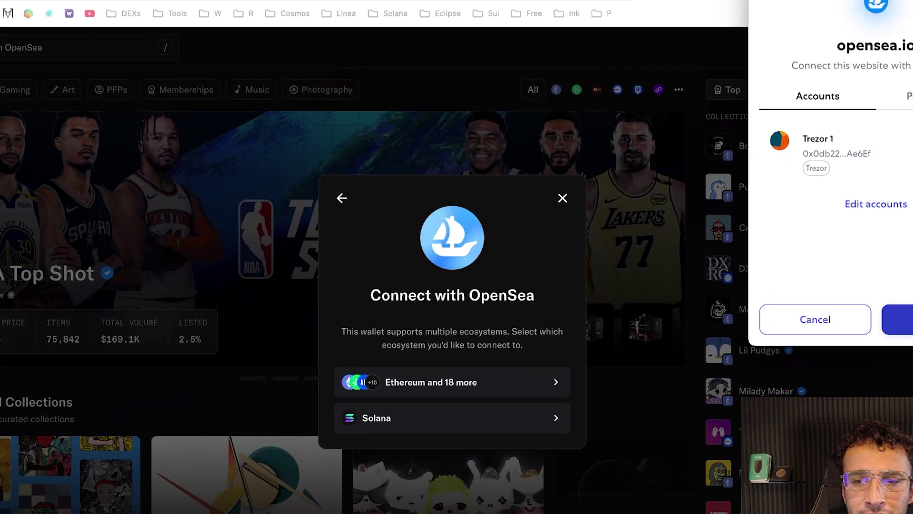
pyautogui.click(898, 319)
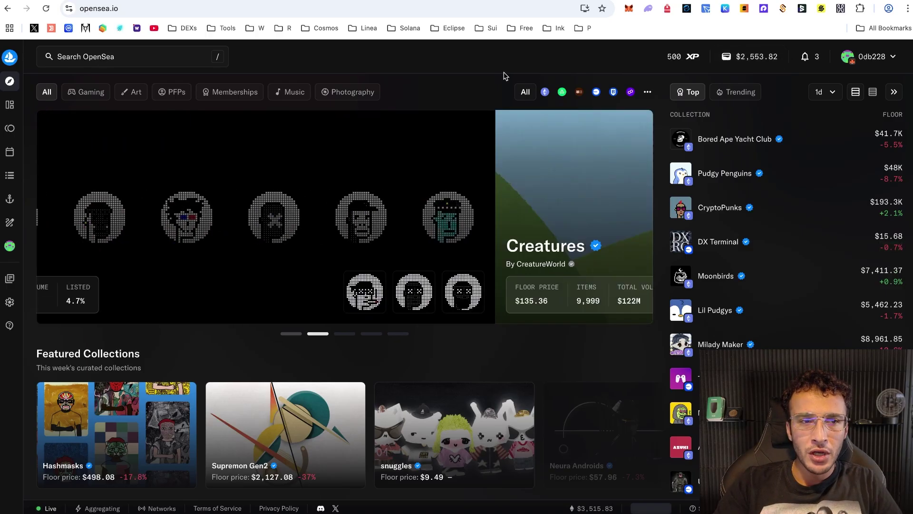
# - Scroll through Discover's Featured Collections, Trending Tokens, Drops and Top Movers, then back up
pyautogui.scroll(-3, 504, 76)
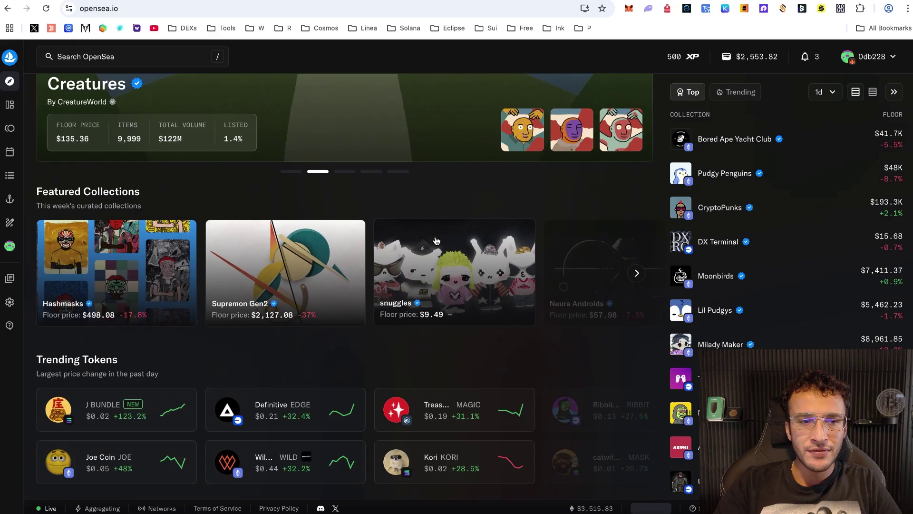
pyautogui.scroll(-3, 437, 241)
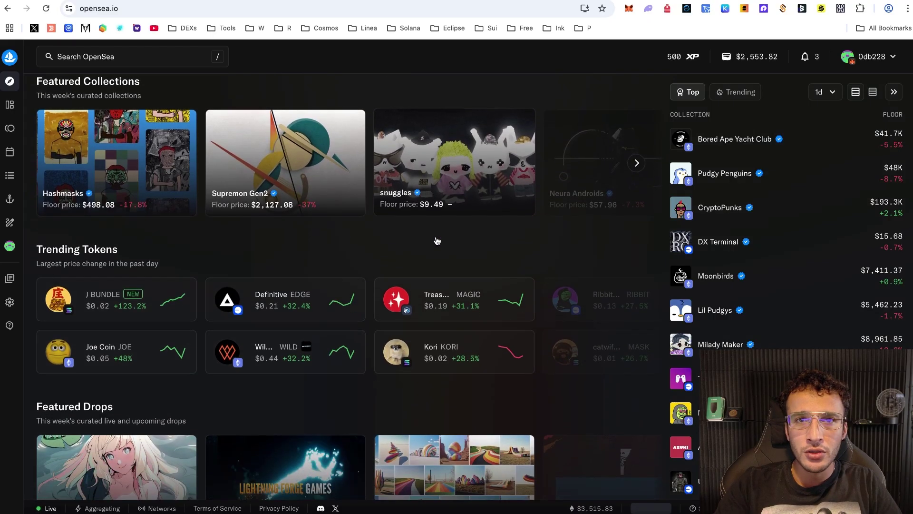
pyautogui.scroll(-1, 437, 241)
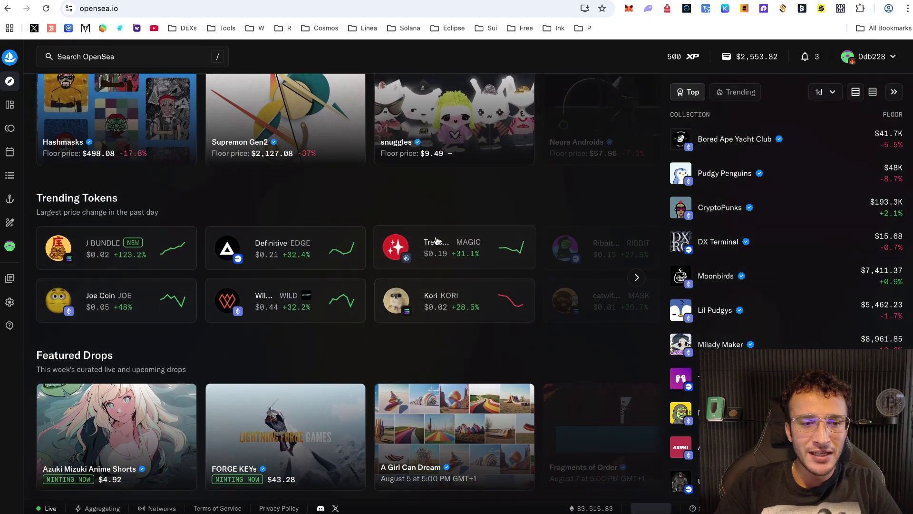
pyautogui.scroll(-2, 394, 233)
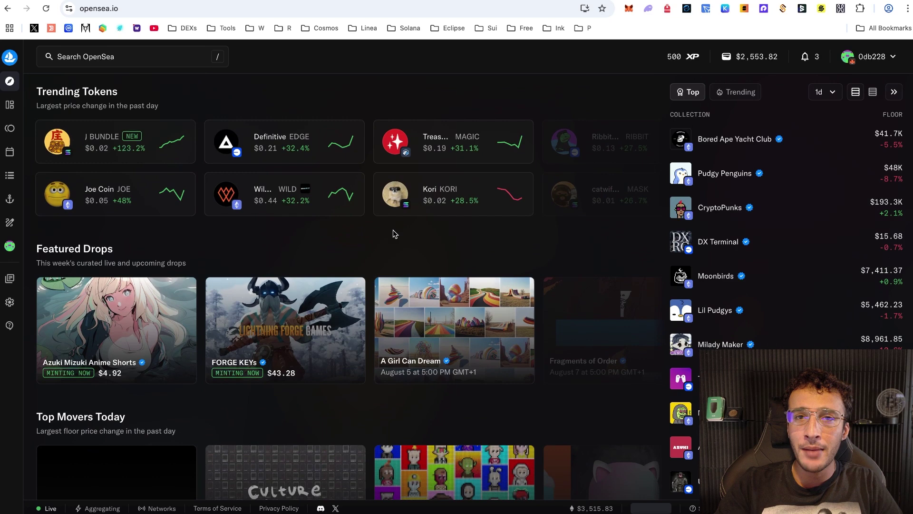
pyautogui.scroll(-2, 408, 230)
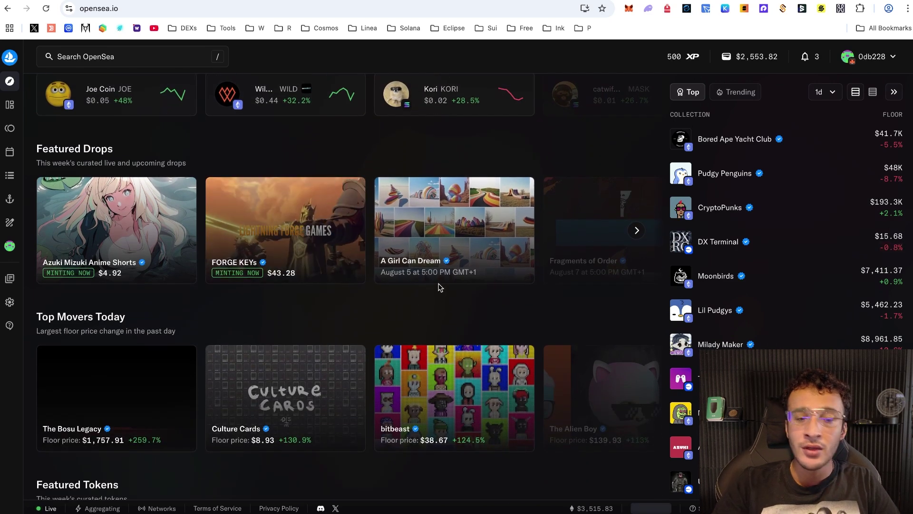
pyautogui.scroll(-5, 443, 292)
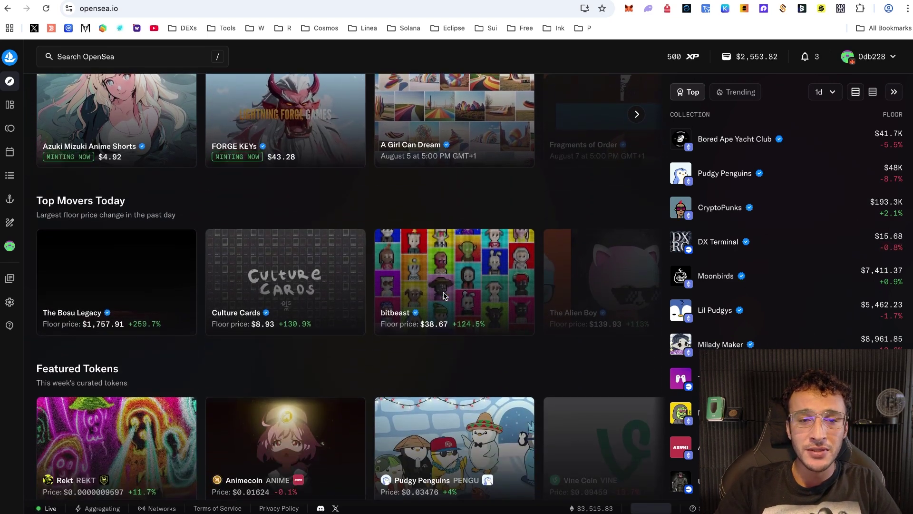
pyautogui.scroll(-3, 444, 296)
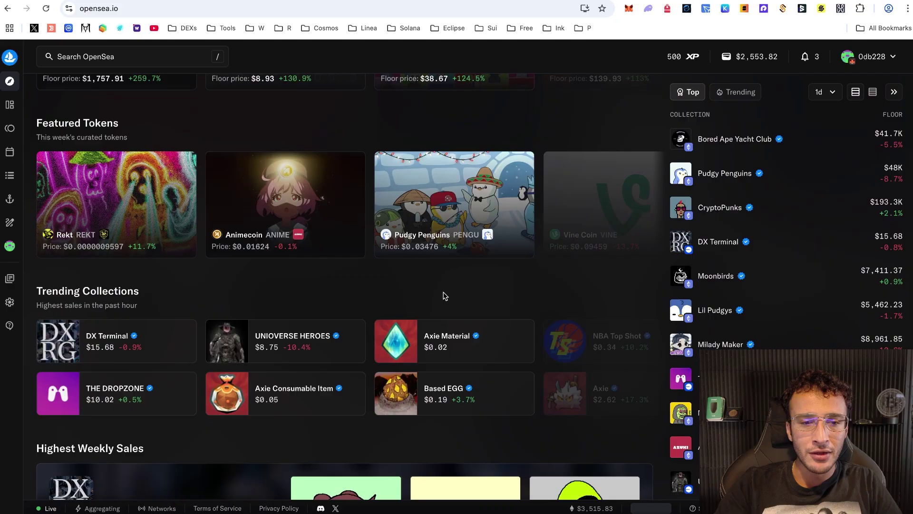
pyautogui.scroll(-2, 444, 296)
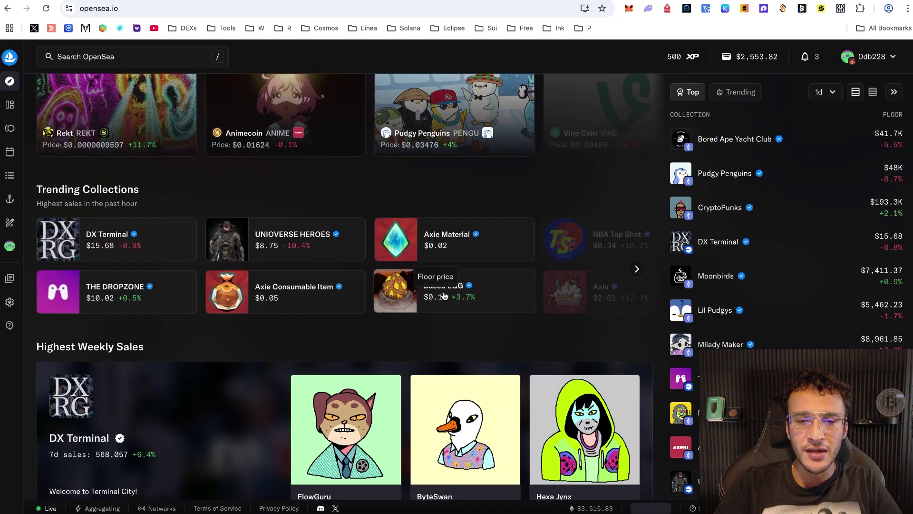
pyautogui.scroll(-5, 445, 296)
pyautogui.scroll(12, 445, 296)
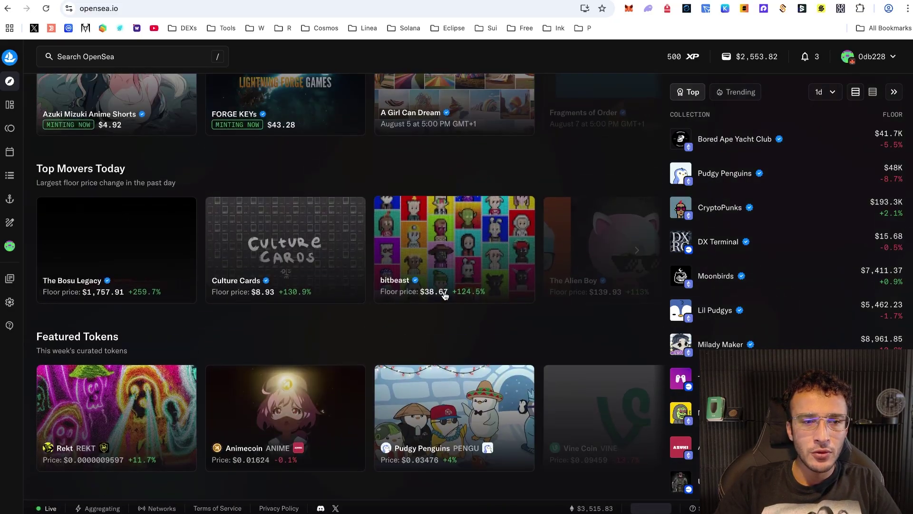
pyautogui.scroll(10, 445, 292)
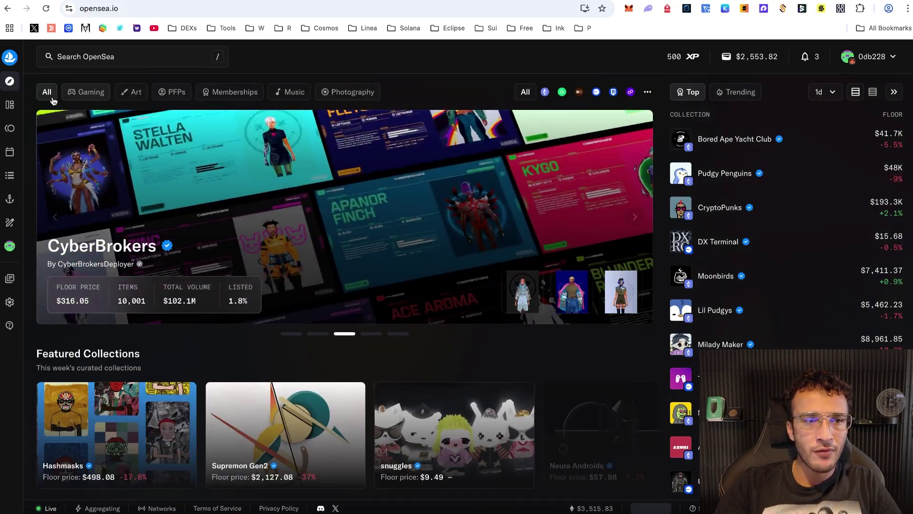
# - Show the Collections ranking filtered to the Base chain
pyautogui.moveTo(14, 112)
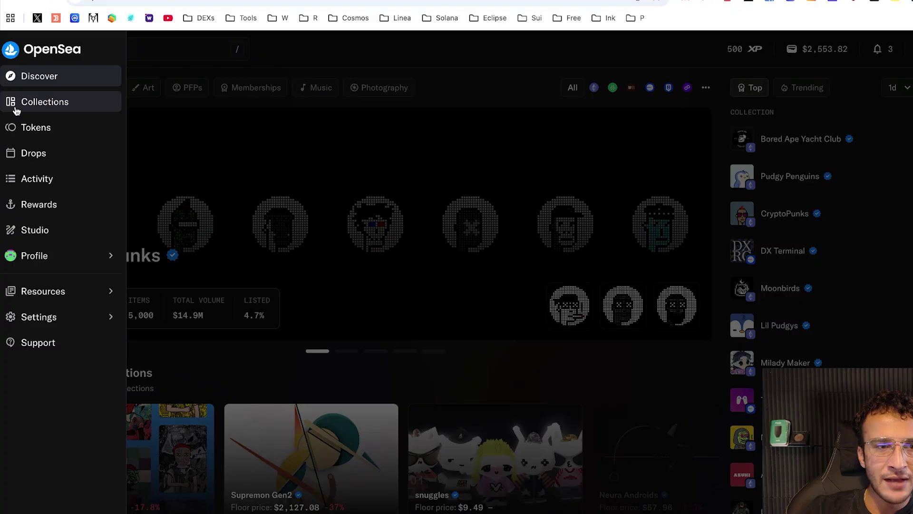
pyautogui.click(88, 104)
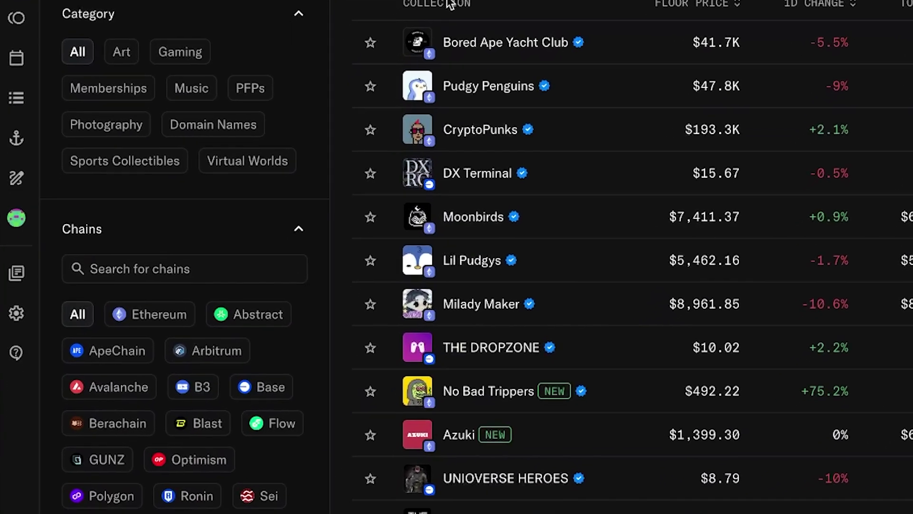
pyautogui.scroll(-3, 314, 136)
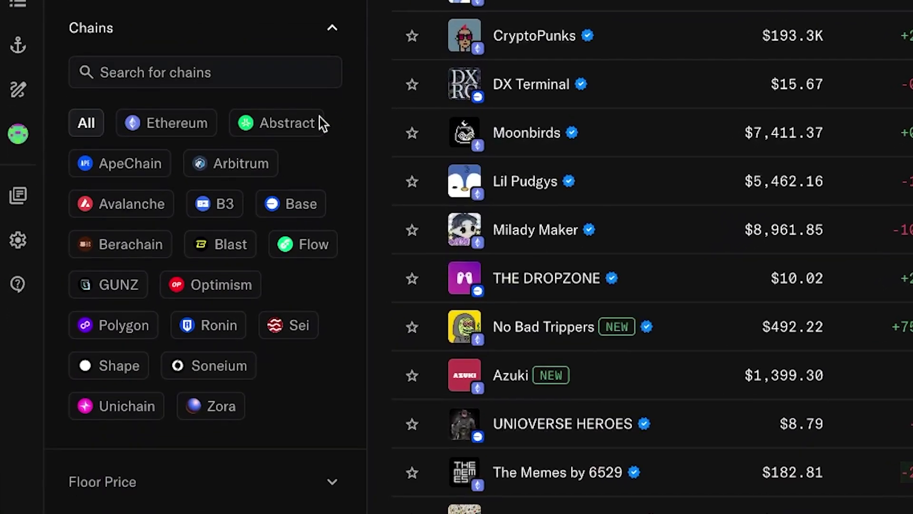
pyautogui.scroll(-2, 320, 117)
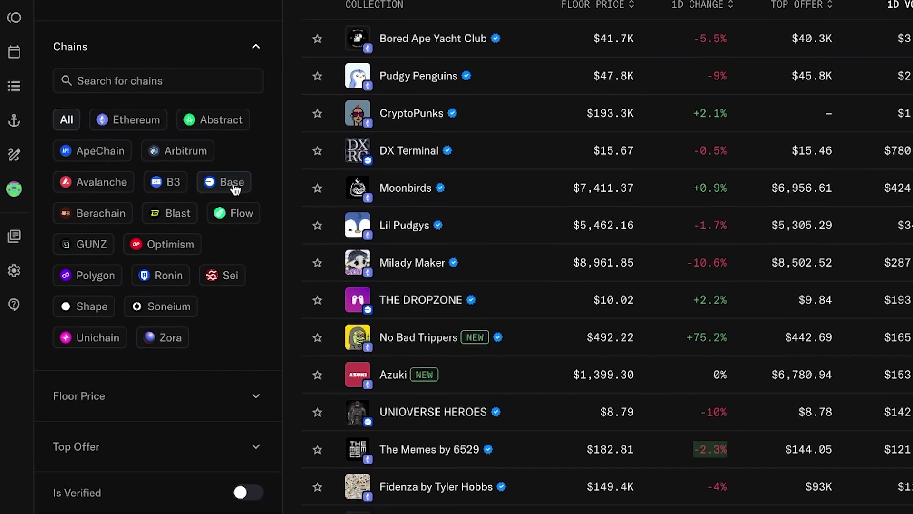
pyautogui.click(243, 180)
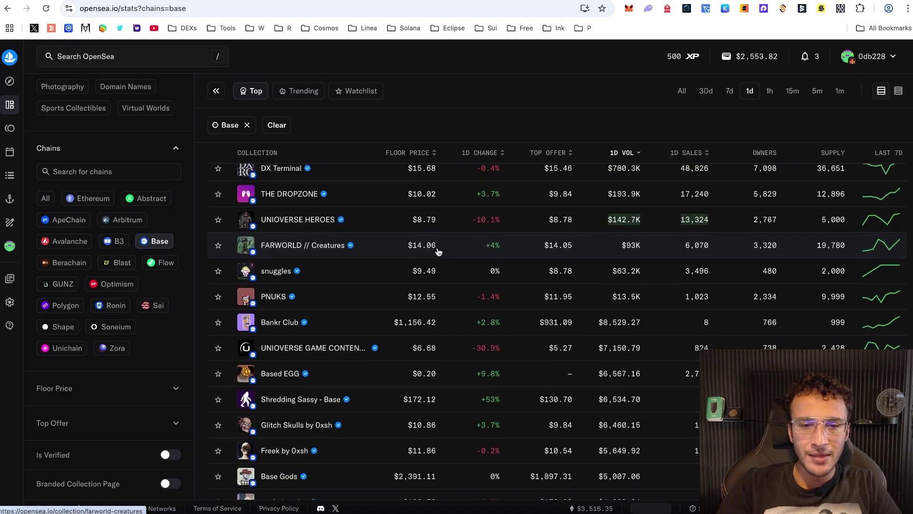
# - Open the Based EGG collection page and scroll through its item grid
pyautogui.scroll(-3, 437, 250)
pyautogui.click(368, 285)
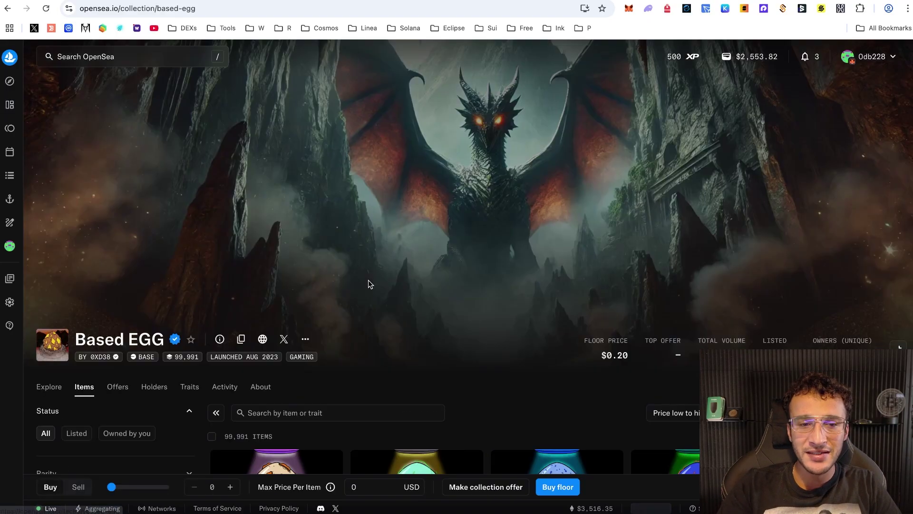
pyautogui.scroll(-3, 407, 273)
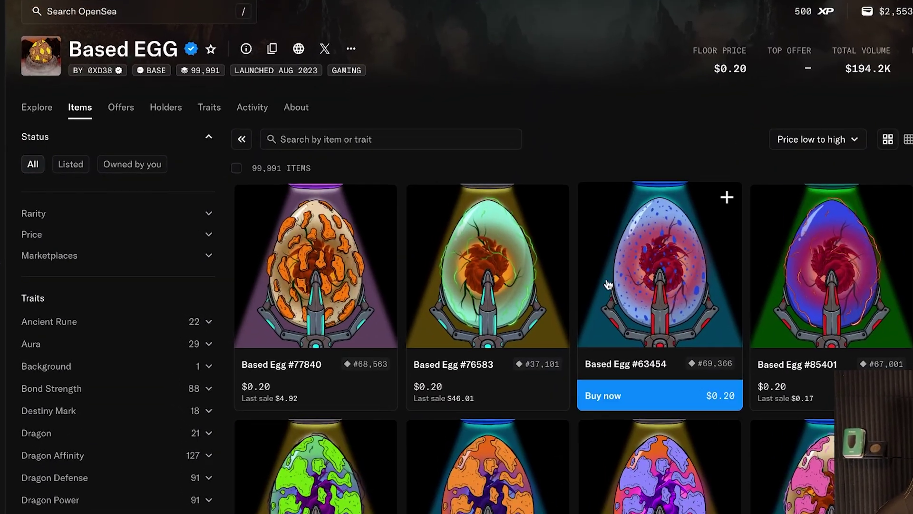
pyautogui.scroll(-2, 621, 272)
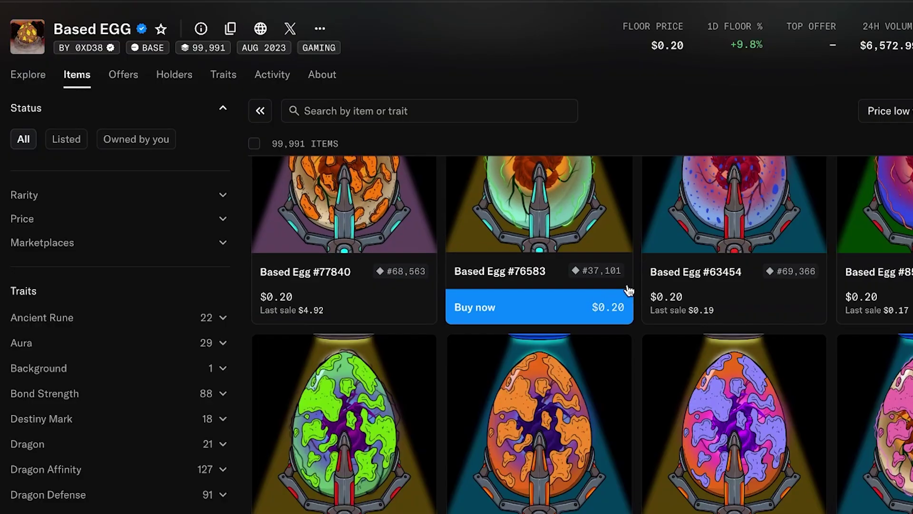
pyautogui.scroll(-2, 630, 289)
pyautogui.scroll(3, 630, 288)
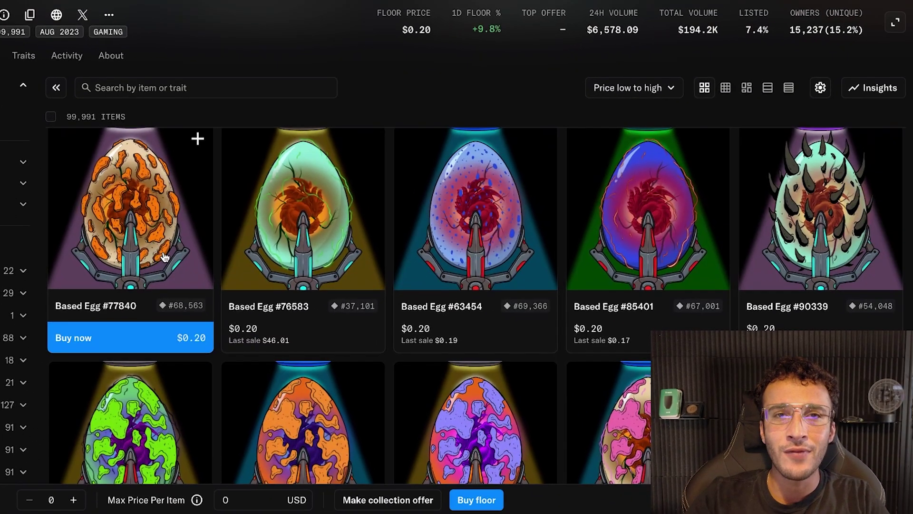
pyautogui.scroll(2, 382, 237)
pyautogui.scroll(2, 165, 257)
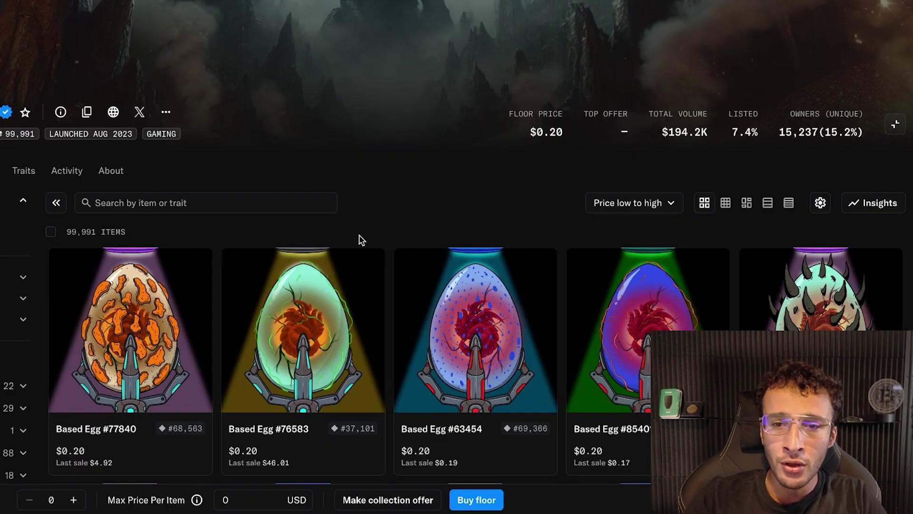
pyautogui.scroll(-1, 582, 235)
# - Try sorting the eggs by Price high to low and browse the results
pyautogui.click(637, 182)
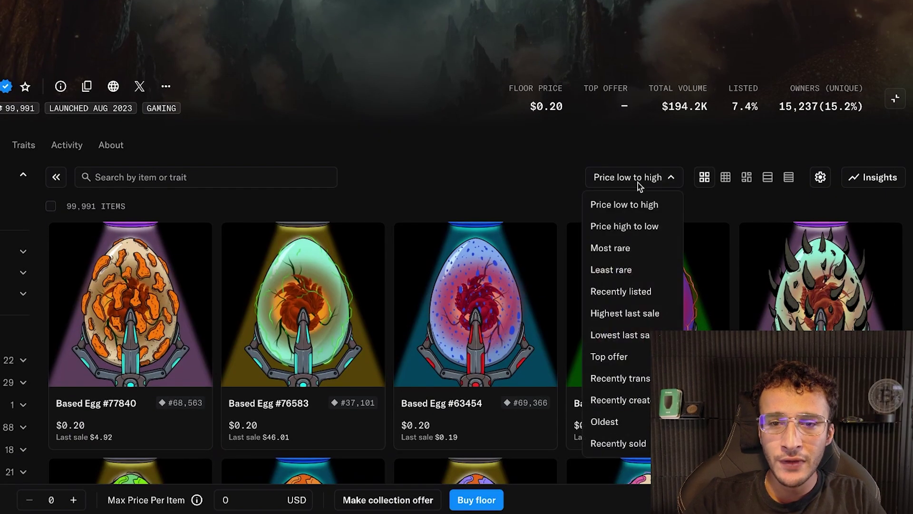
pyautogui.click(637, 233)
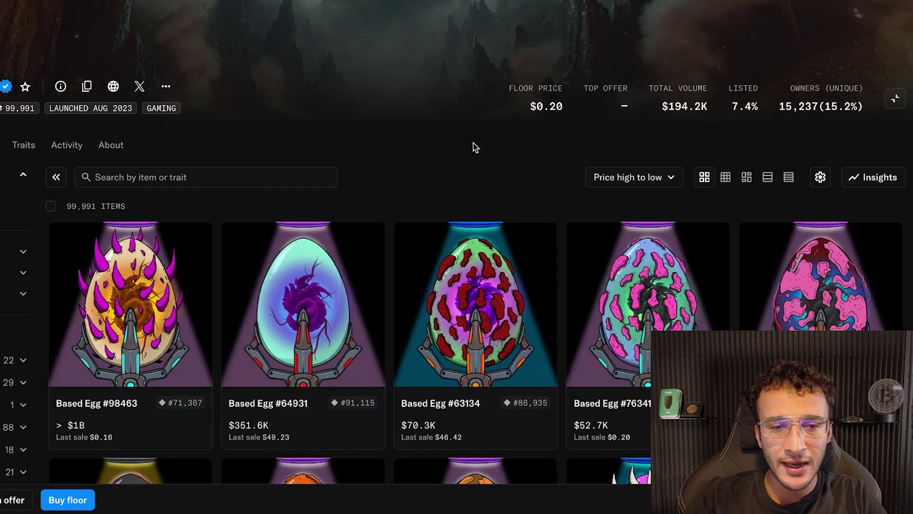
pyautogui.scroll(-3, 474, 147)
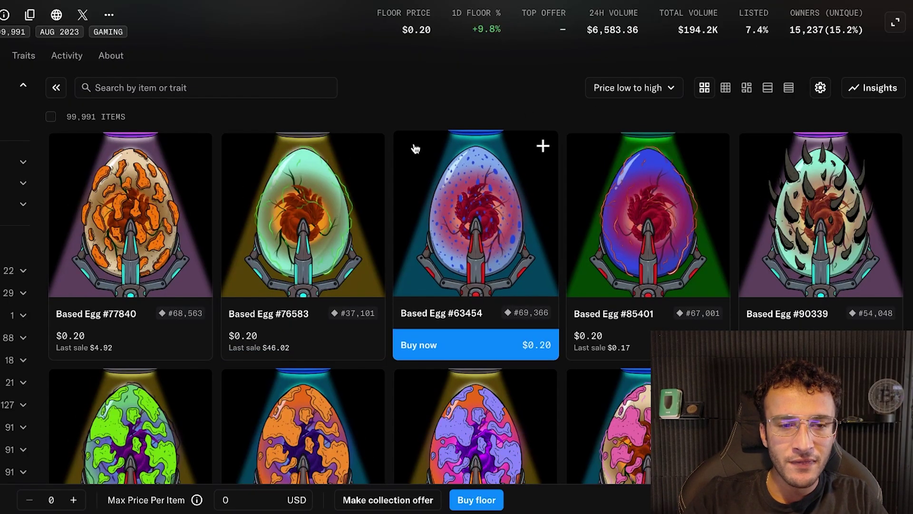
pyautogui.scroll(-2, 285, 190)
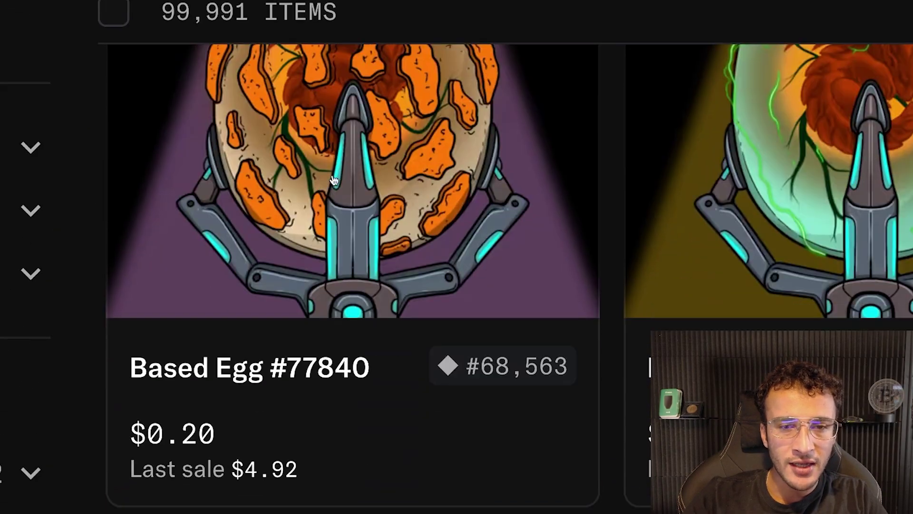
pyautogui.scroll(-1, 46, 279)
pyautogui.scroll(-3, 57, 278)
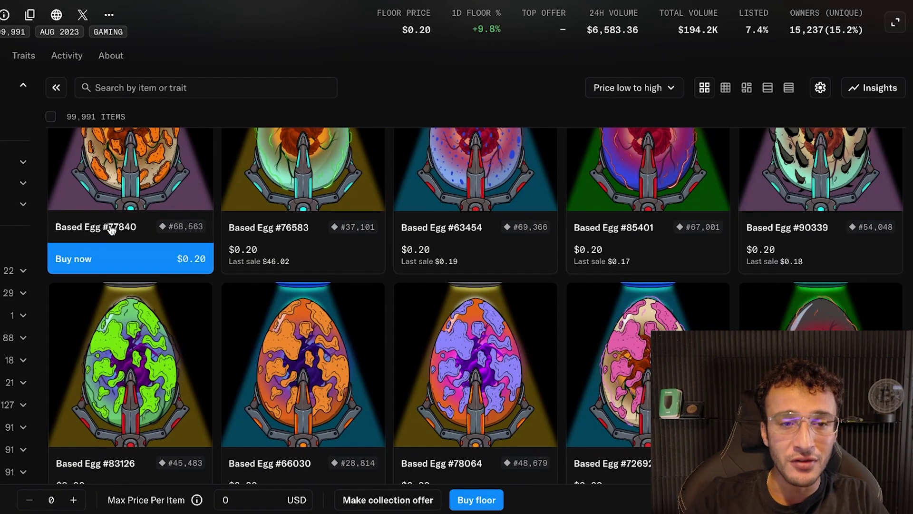
# - Open Based Egg #77840, start an offer, then close the offer form unused
pyautogui.click(136, 228)
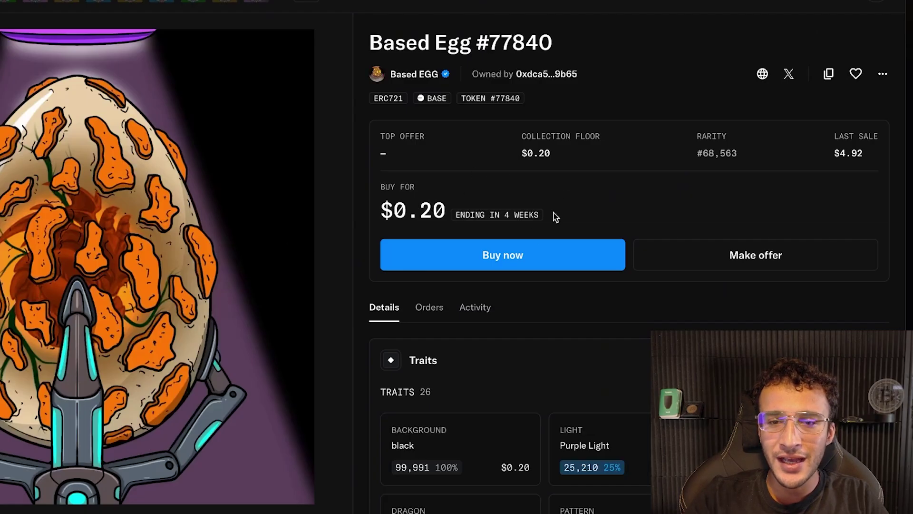
pyautogui.click(698, 257)
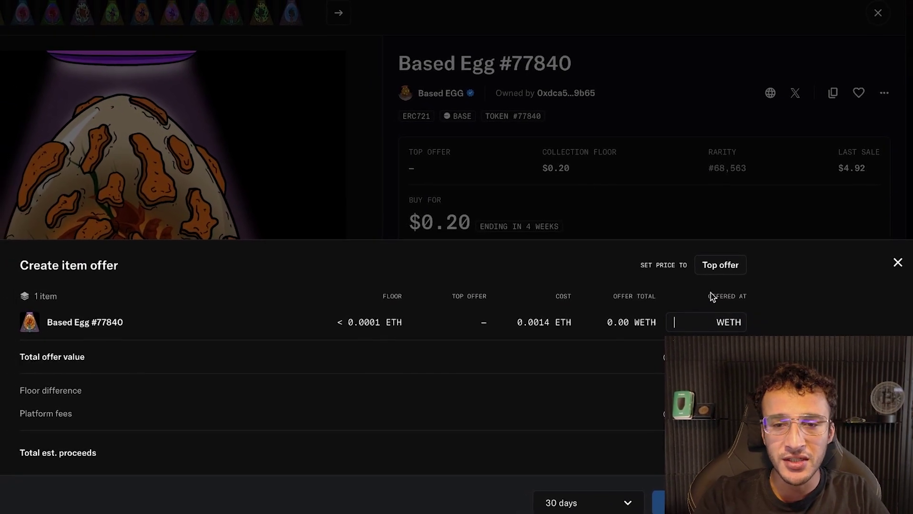
pyautogui.click(690, 195)
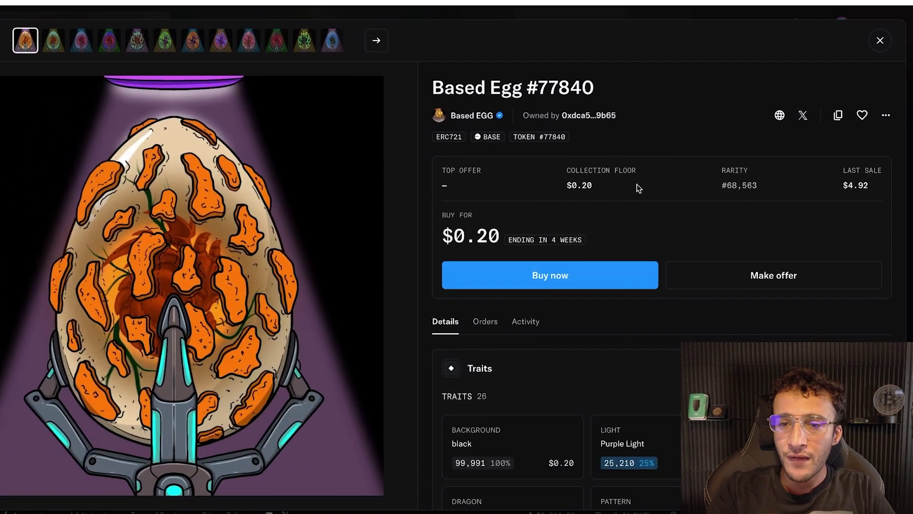
# - Expand the egg's Price history, About and More from this collection sections
pyautogui.scroll(-1, 613, 203)
pyautogui.scroll(-5, 621, 212)
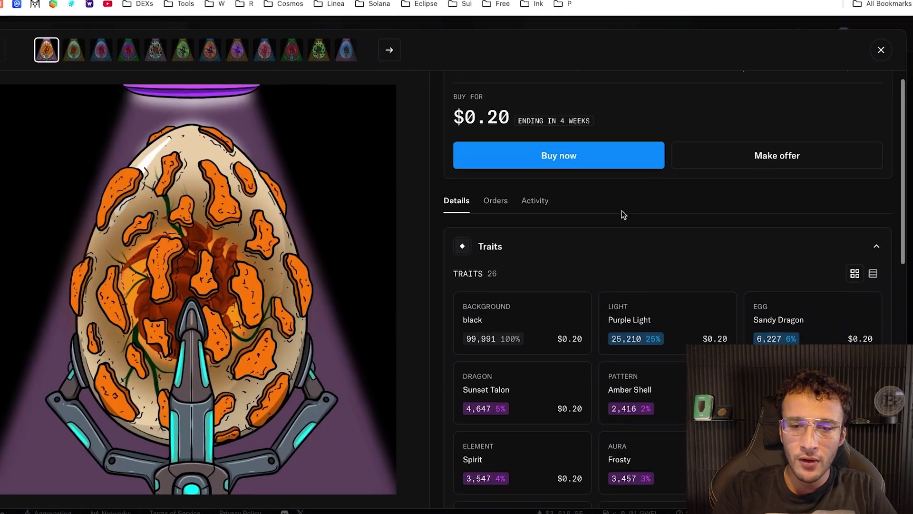
pyautogui.scroll(-8, 627, 214)
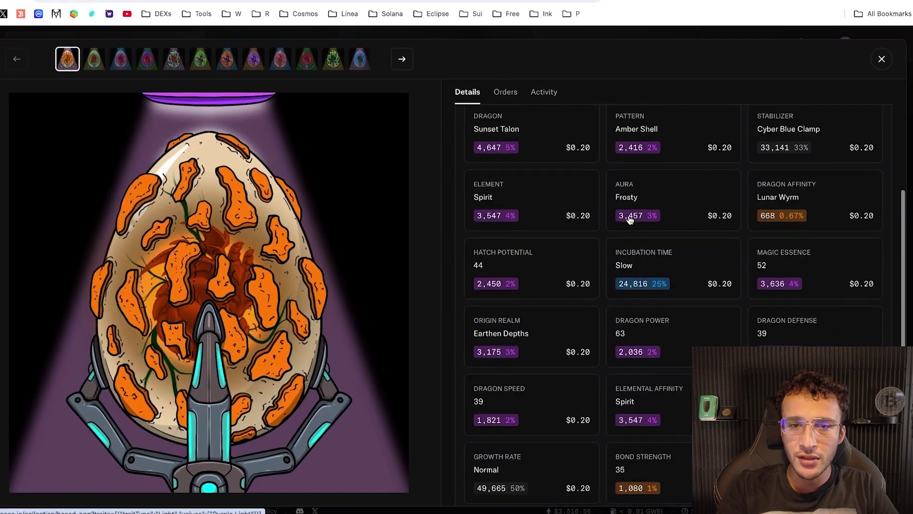
pyautogui.click(596, 336)
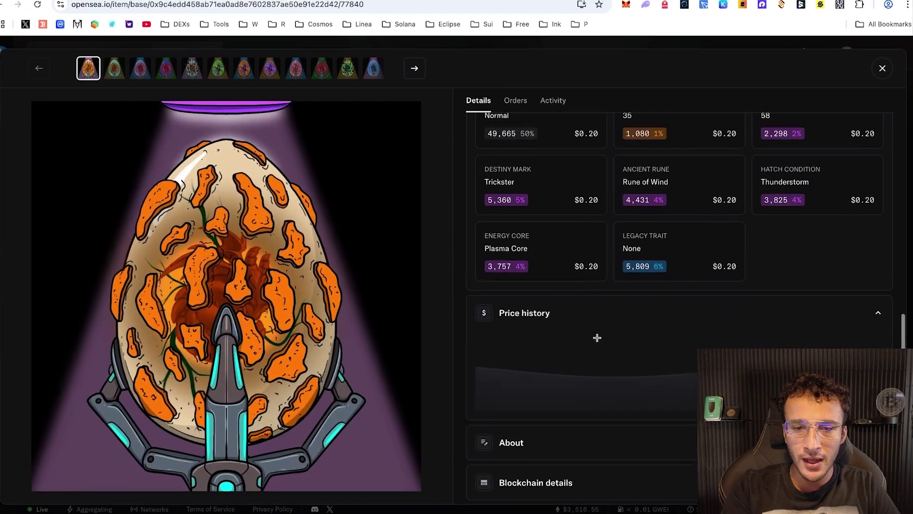
pyautogui.scroll(-3, 598, 337)
pyautogui.click(528, 370)
pyautogui.scroll(-2, 595, 426)
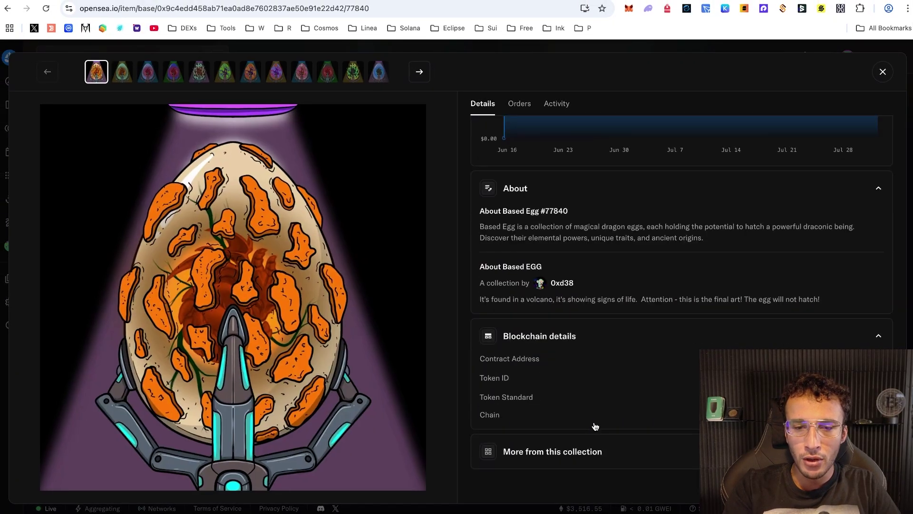
pyautogui.click(584, 454)
# - View the item's Orders, then its Activity history of past sales
pyautogui.scroll(-4, 638, 295)
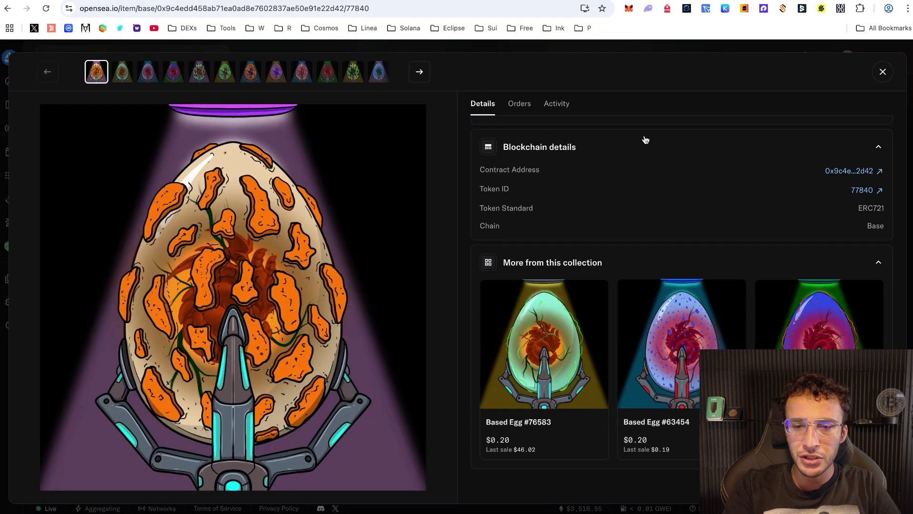
pyautogui.scroll(10, 505, 138)
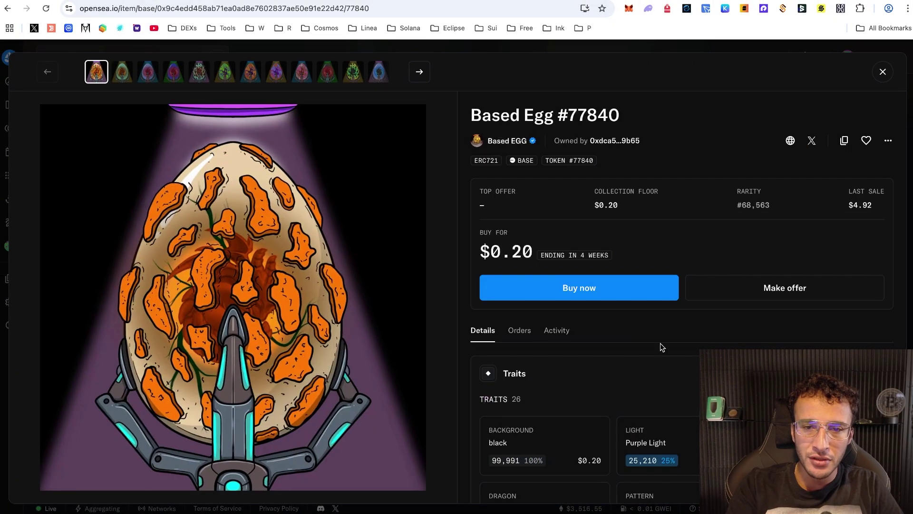
pyautogui.scroll(-3, 660, 343)
pyautogui.click(520, 213)
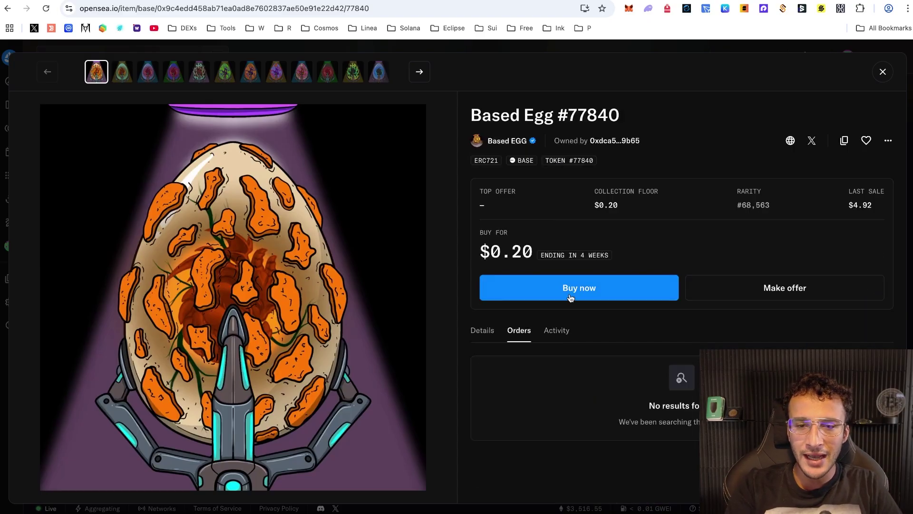
pyautogui.click(556, 330)
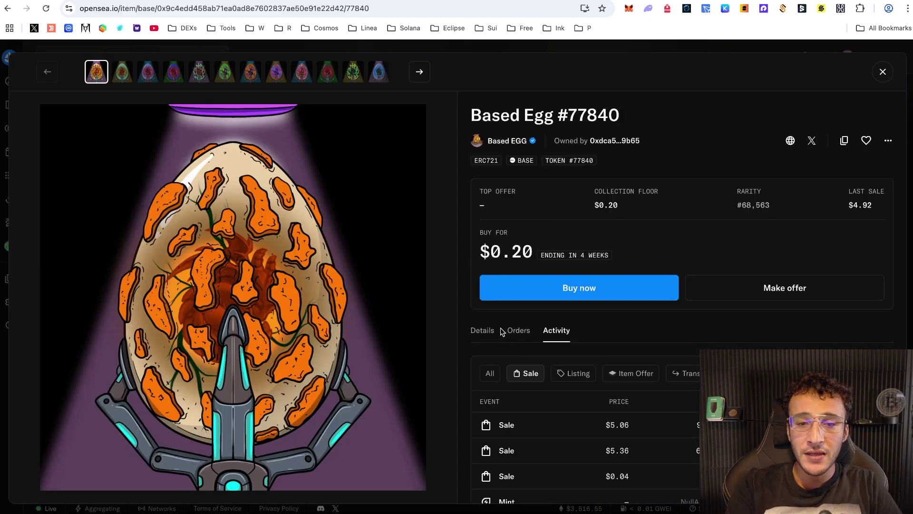
# - Buy Based Egg #77840 for $0.20, signing with the Trezor passphrase wallet
pyautogui.click(483, 331)
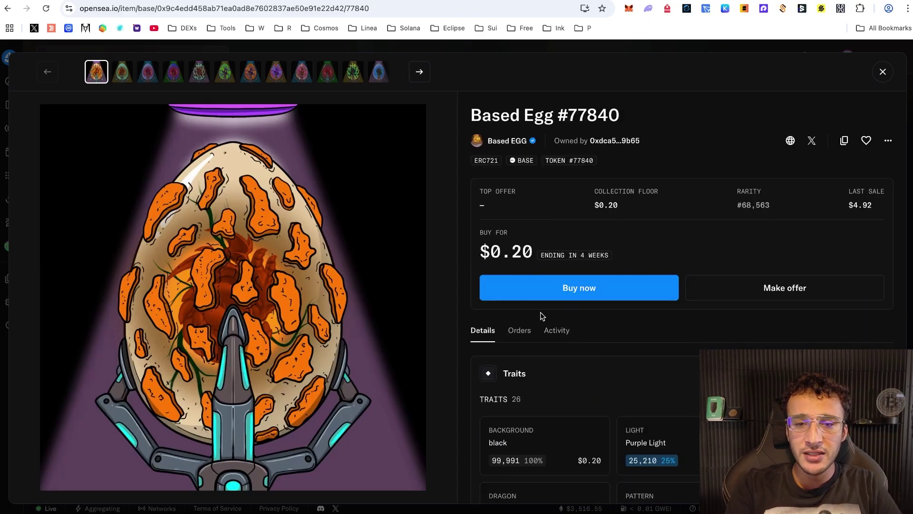
pyautogui.click(624, 285)
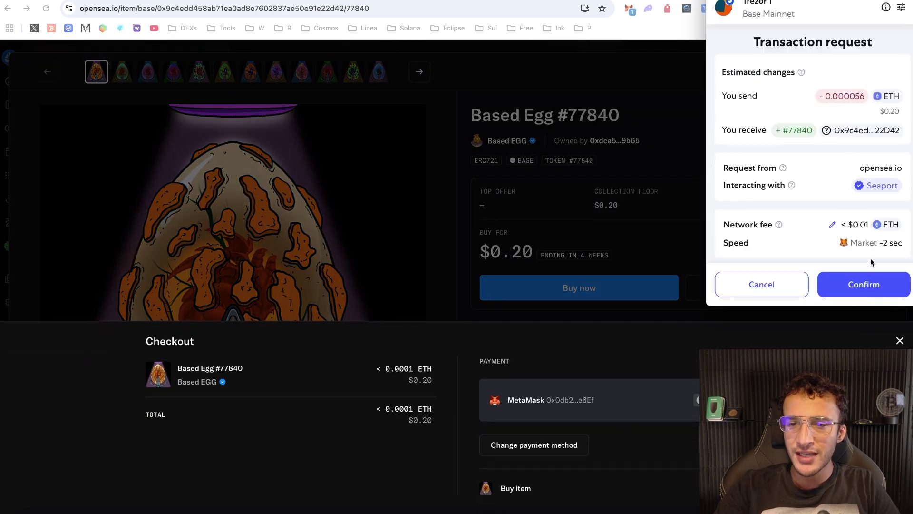
pyautogui.click(864, 281)
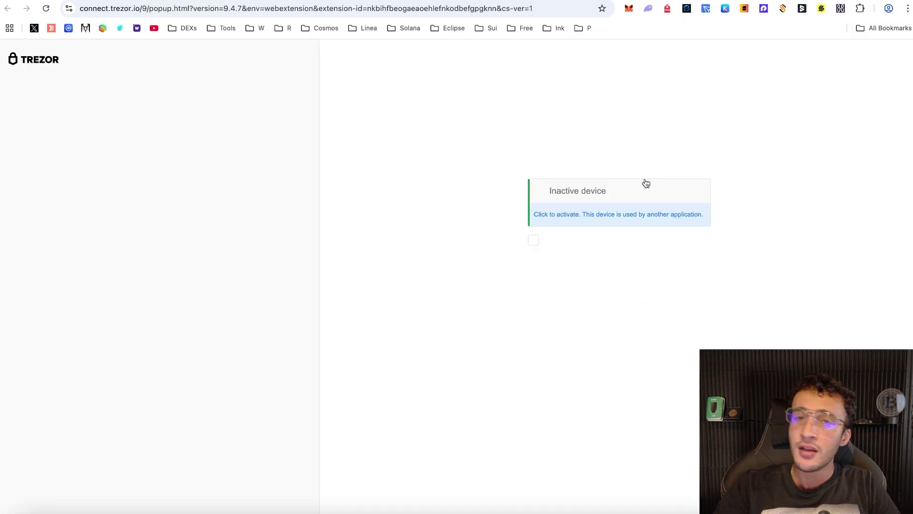
pyautogui.click(637, 193)
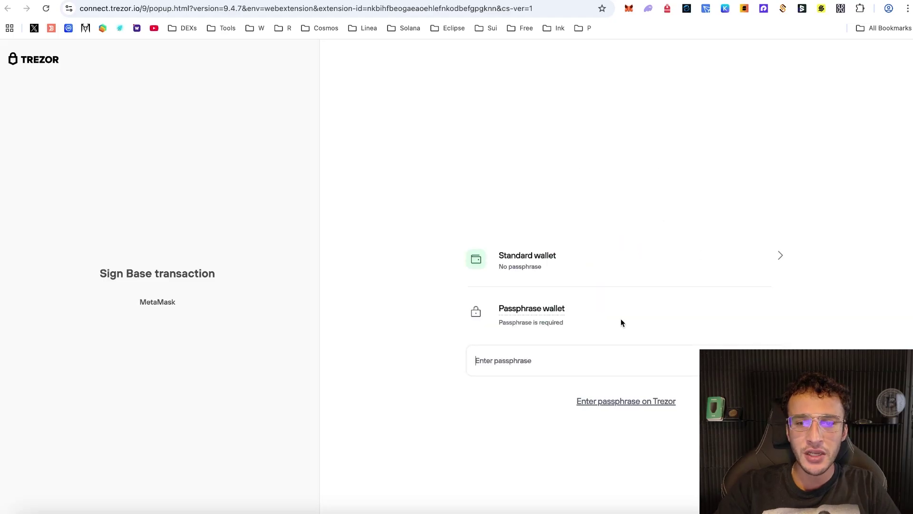
pyautogui.click(640, 377)
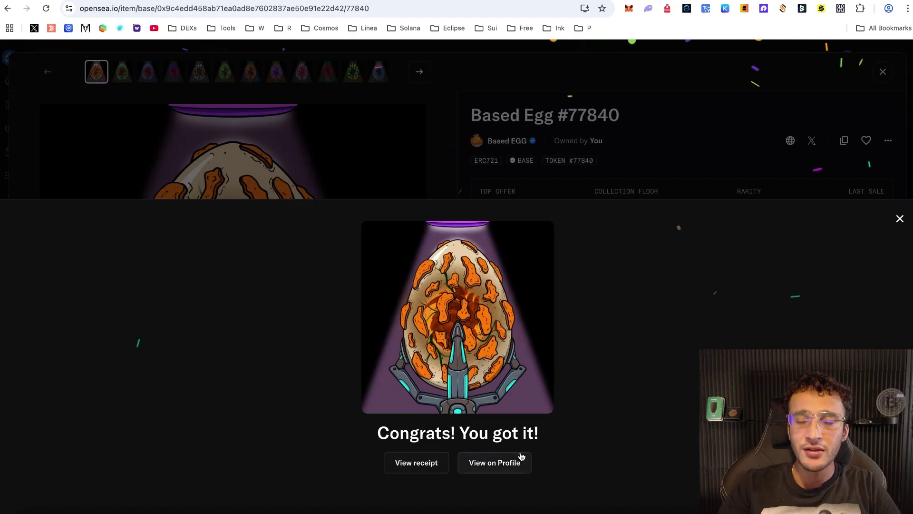
pyautogui.click(494, 464)
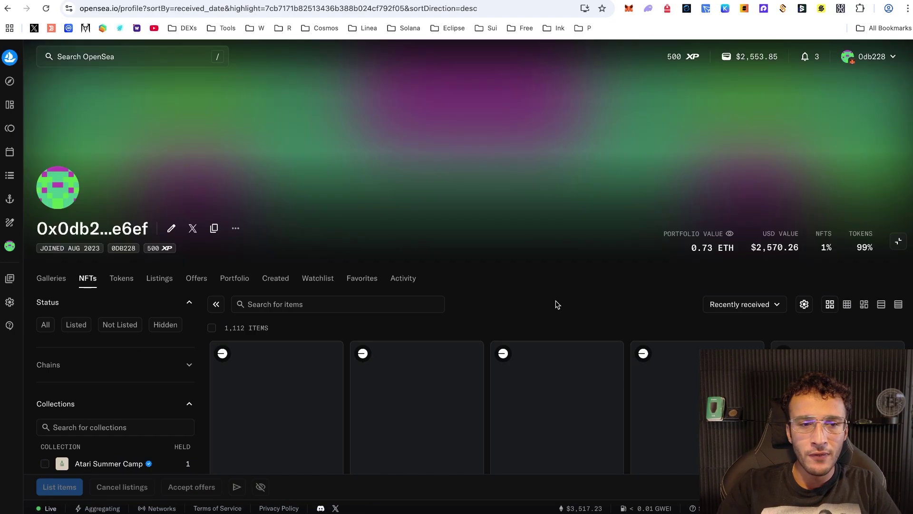
pyautogui.scroll(-3, 537, 259)
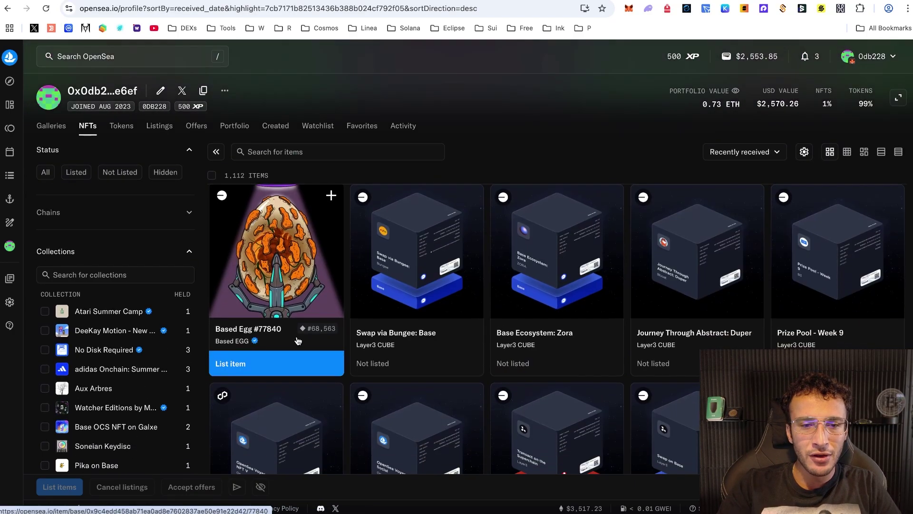
pyautogui.scroll(2, 428, 109)
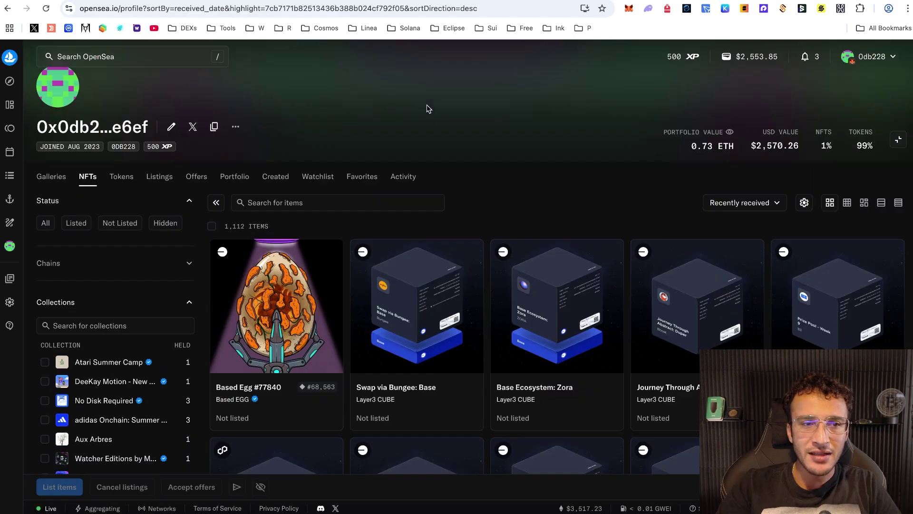
pyautogui.scroll(-5, 435, 159)
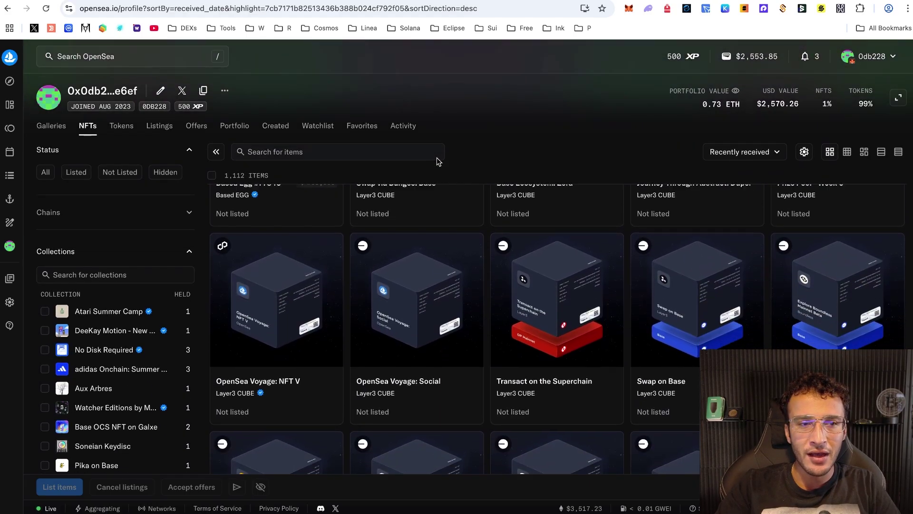
pyautogui.scroll(4, 436, 158)
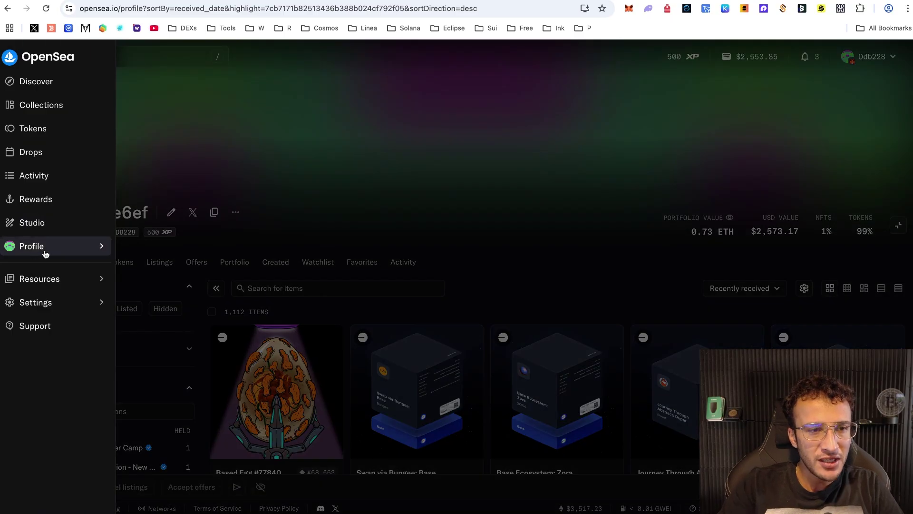
pyautogui.click(44, 253)
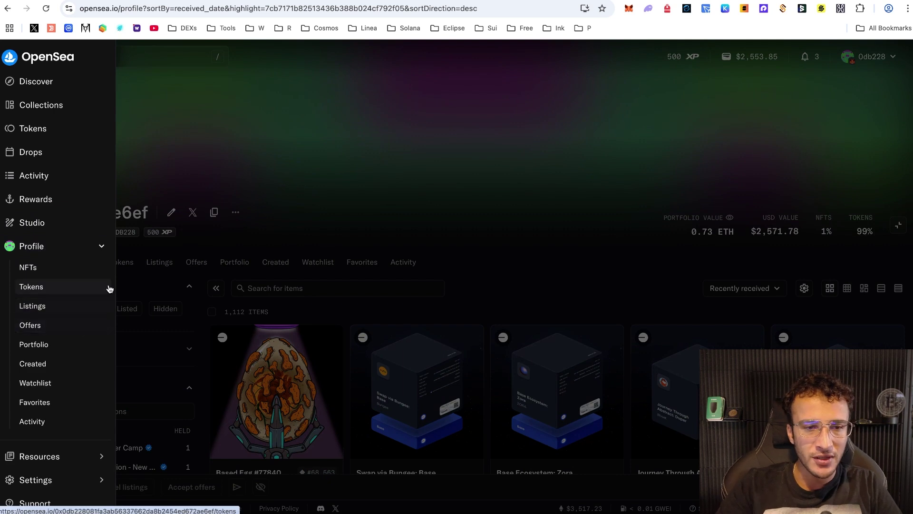
pyautogui.scroll(-2, 400, 301)
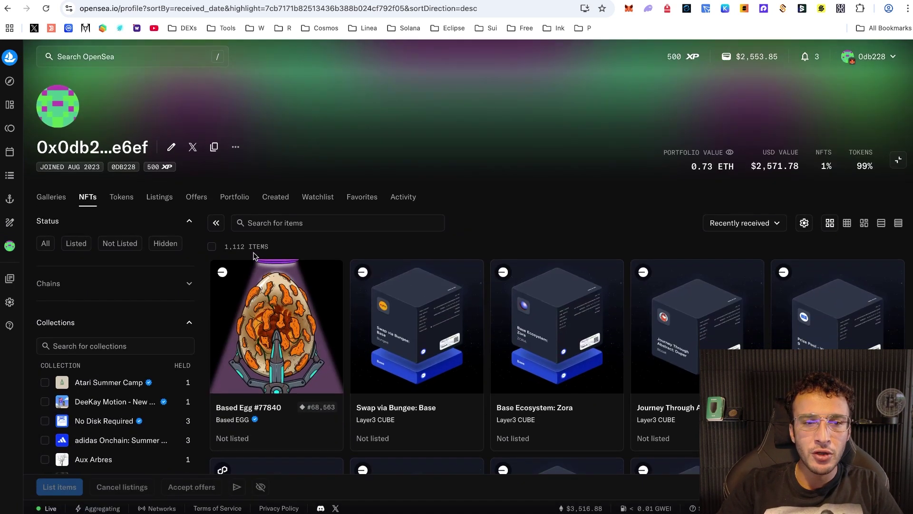
pyautogui.scroll(-1, 326, 259)
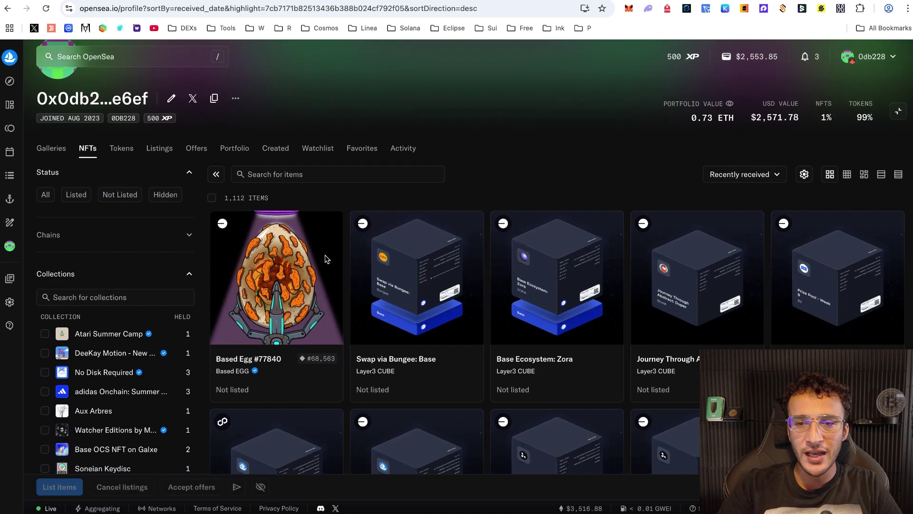
pyautogui.scroll(-7, 326, 260)
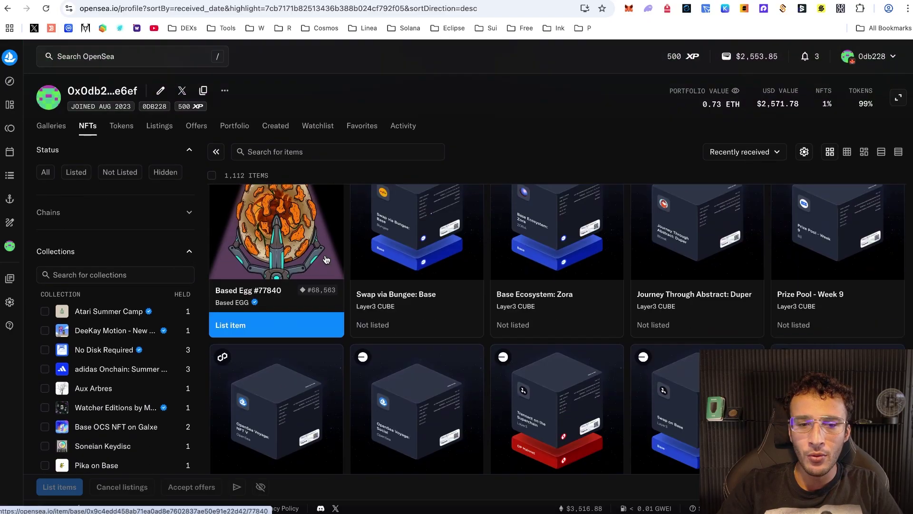
pyautogui.scroll(-3, 326, 260)
pyautogui.scroll(12, 409, 208)
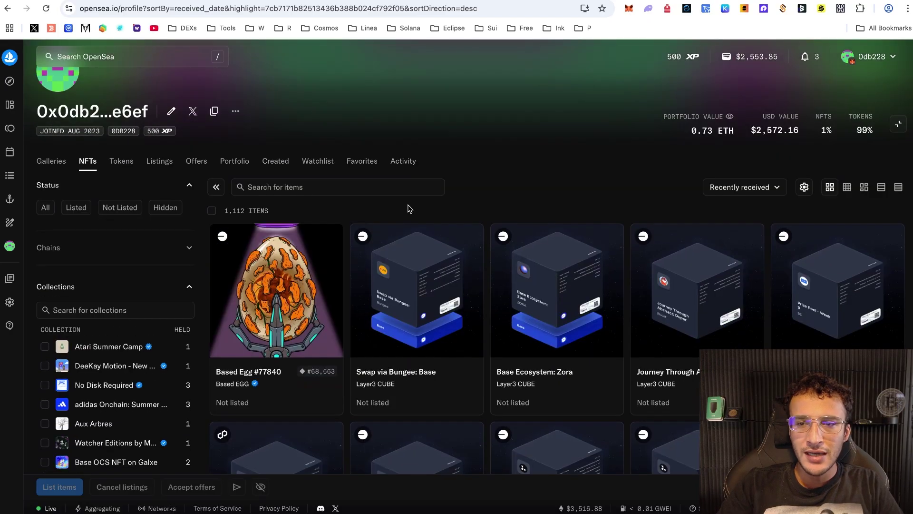
pyautogui.scroll(-1, 263, 212)
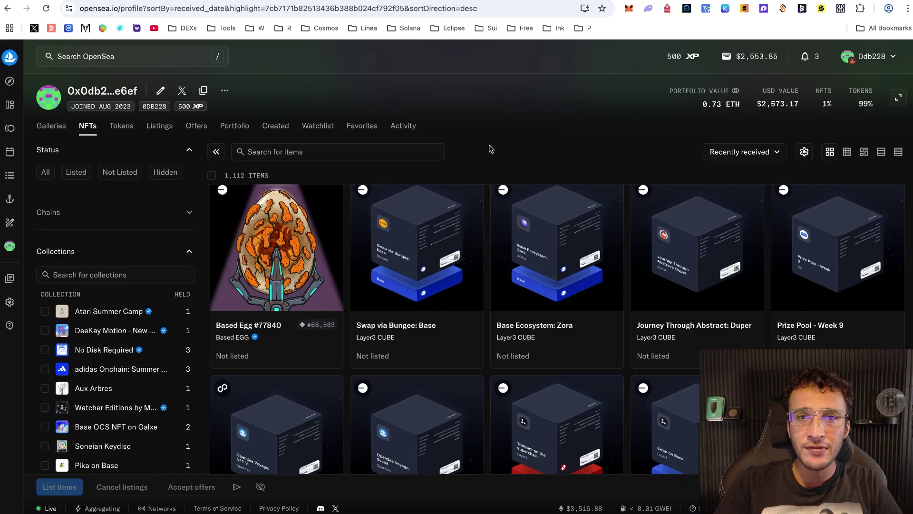
pyautogui.moveTo(316, 248)
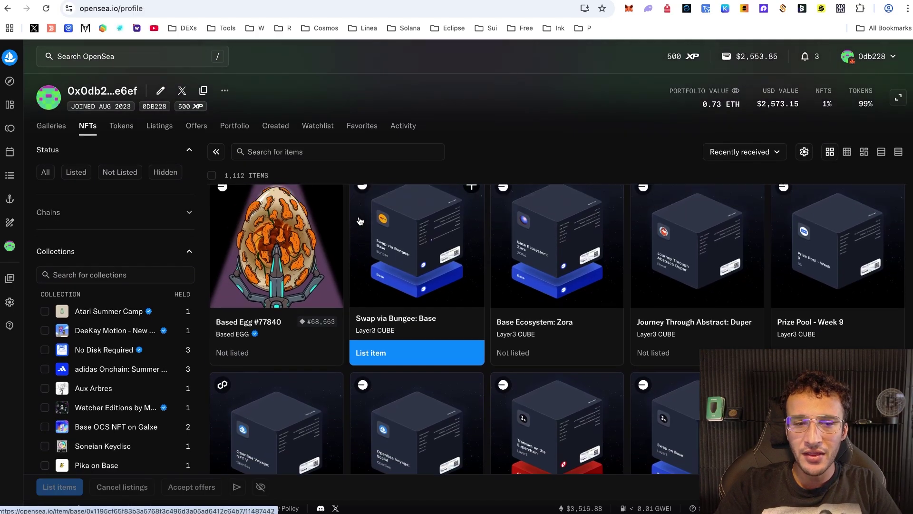
pyautogui.scroll(3, 360, 220)
pyautogui.scroll(-3, 360, 220)
pyautogui.scroll(-5, 172, 291)
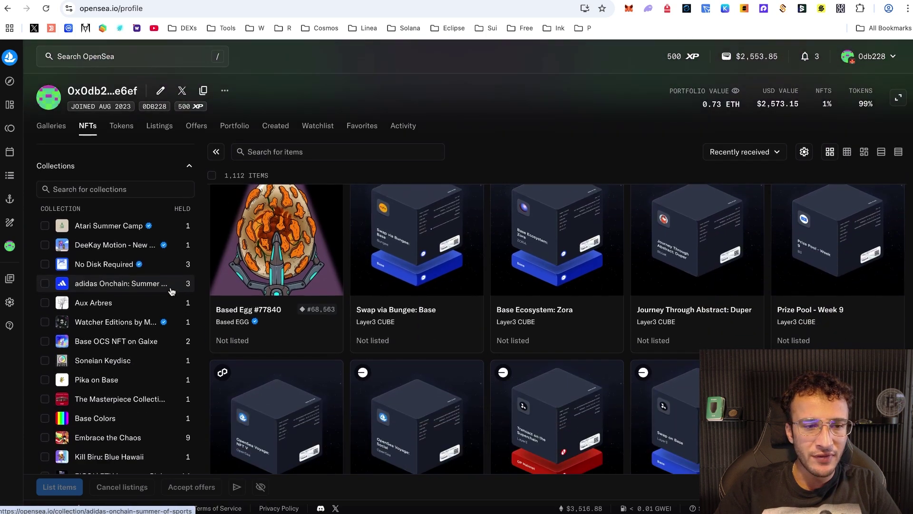
pyautogui.scroll(-2, 171, 291)
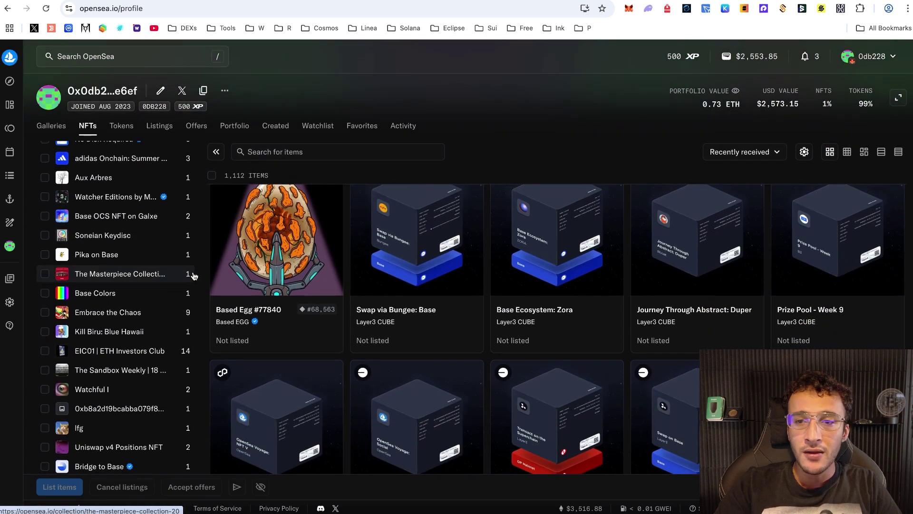
# - Start listing Based Egg #77840 priced at the trait floor of 0.000056 ETH
pyautogui.click(264, 273)
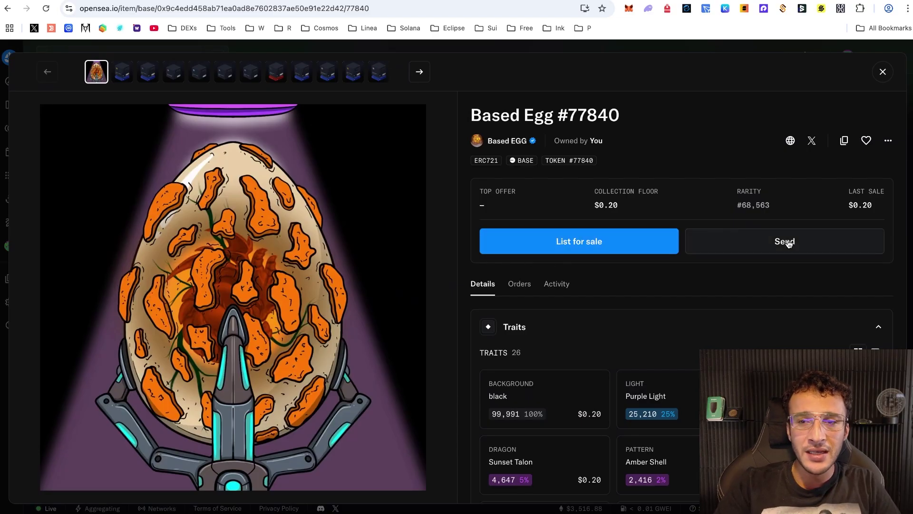
pyautogui.scroll(-1, 638, 243)
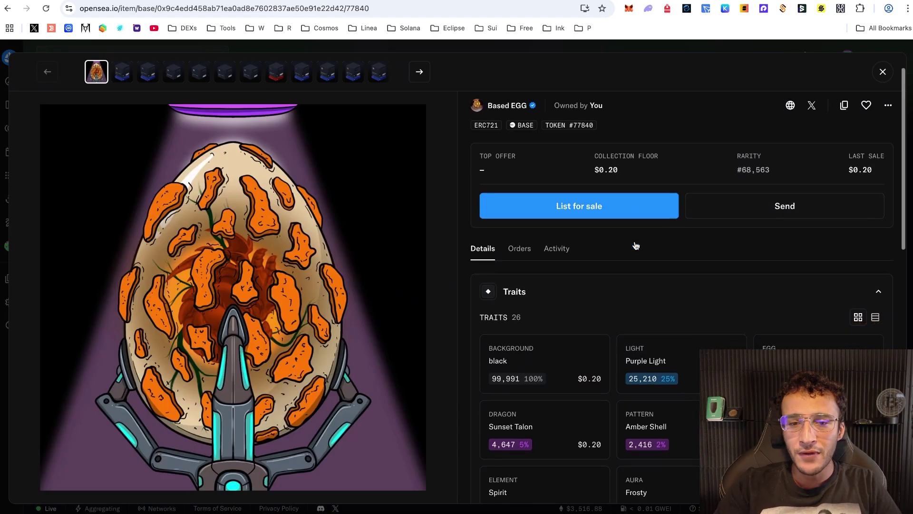
pyautogui.scroll(1, 635, 245)
pyautogui.click(585, 245)
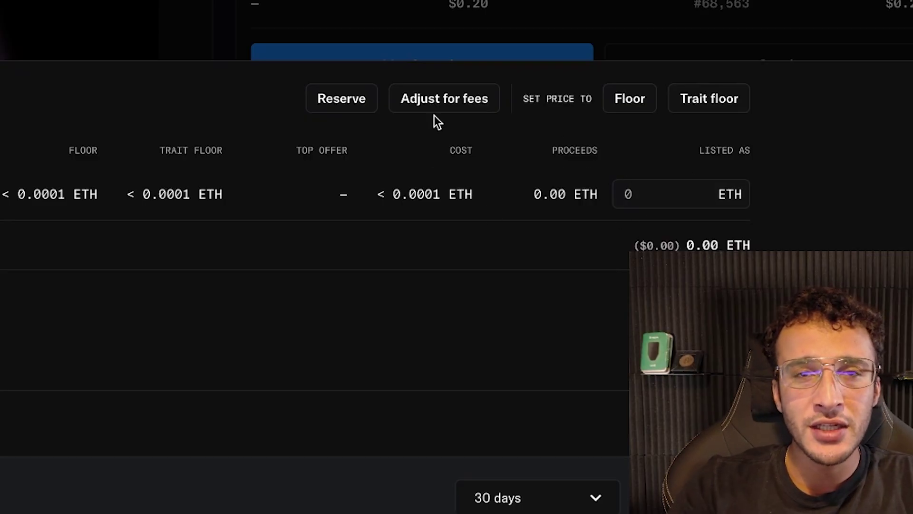
pyautogui.click(632, 101)
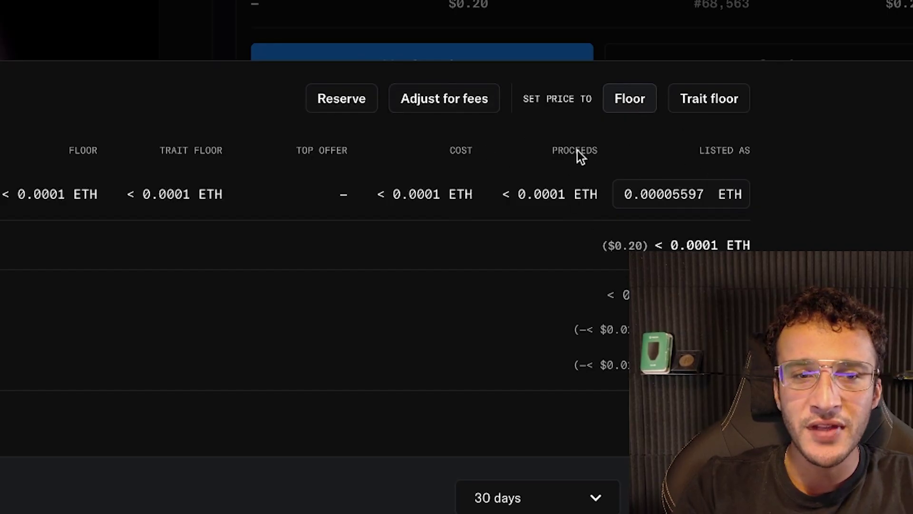
pyautogui.click(709, 102)
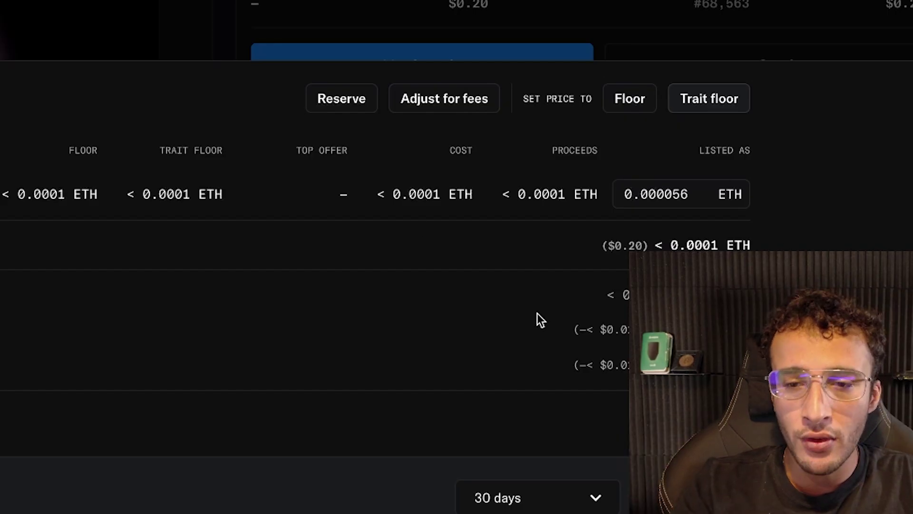
# - Adjust the listing for fees and set the proceeds to 0.00008 ETH
pyautogui.click(444, 99)
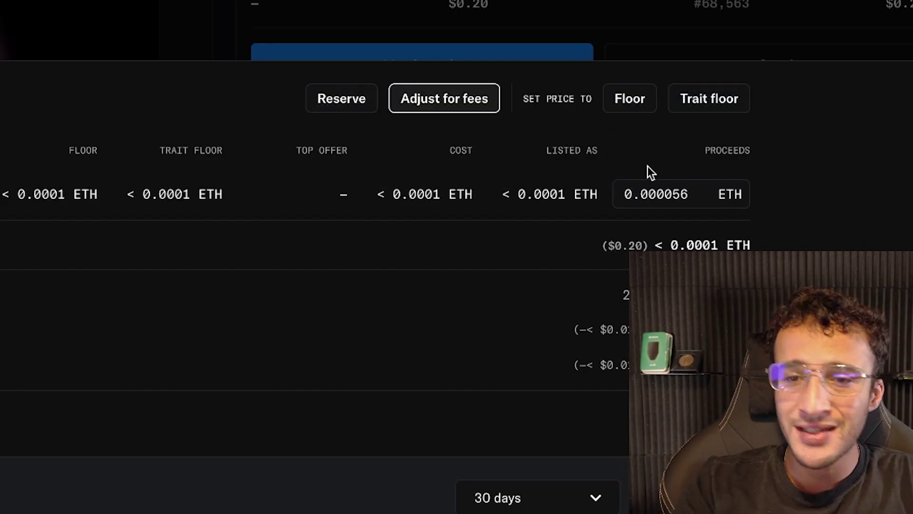
pyautogui.doubleClick(670, 191)
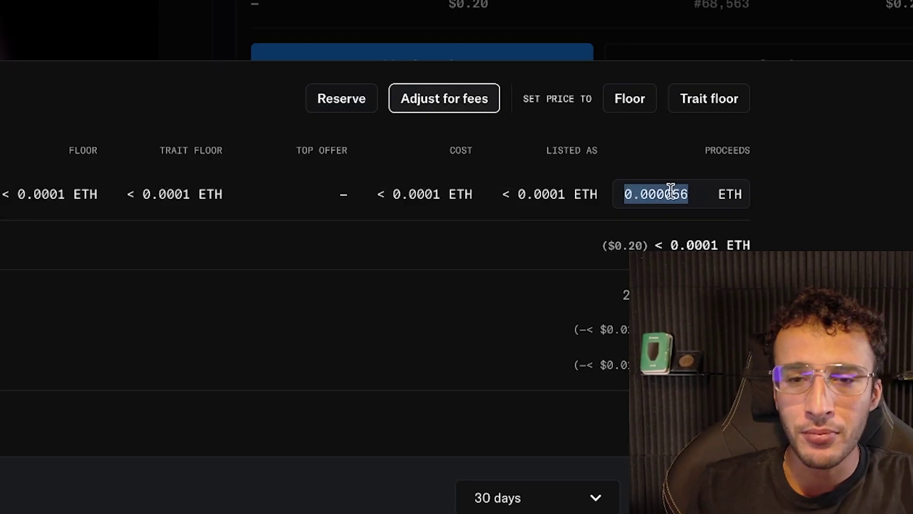
pyautogui.write('0.0')
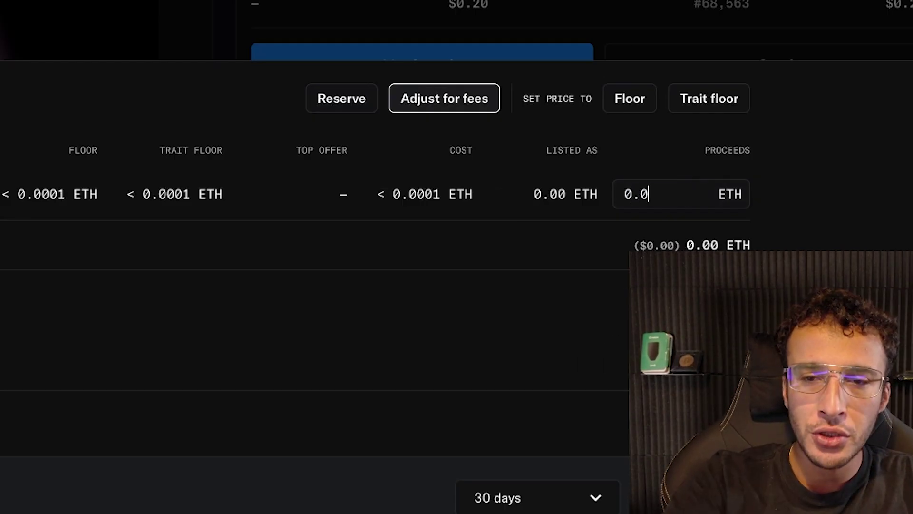
pyautogui.write('01')
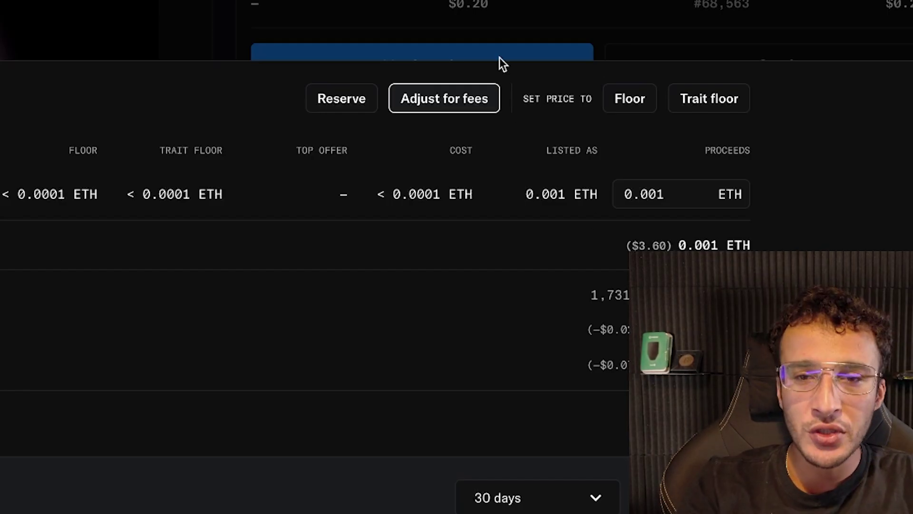
pyautogui.press('BackSpace')
pyautogui.write('0')
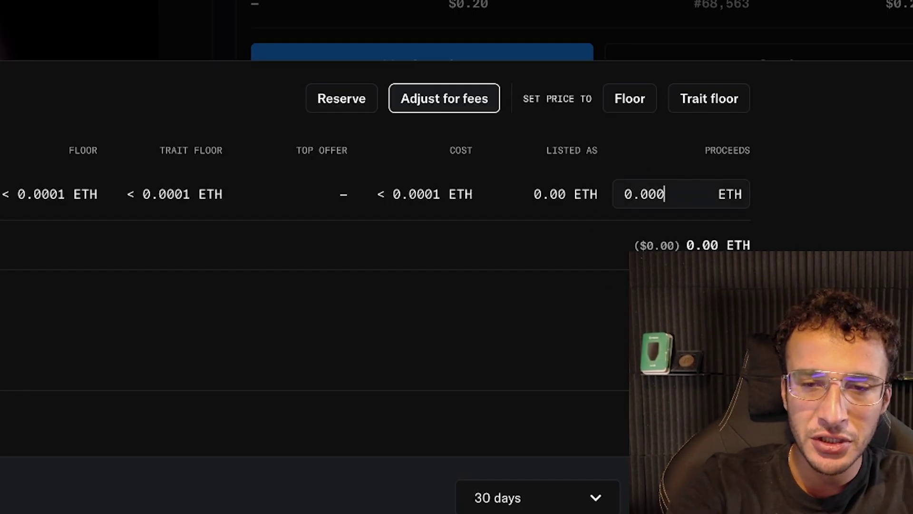
pyautogui.write('08')
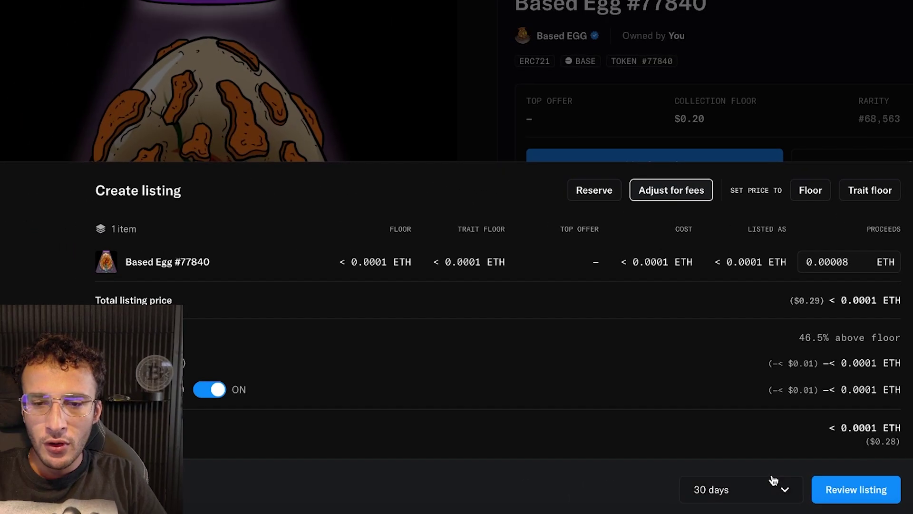
# - Set the listing duration to 60 days and proceed to the review step
pyautogui.click(771, 488)
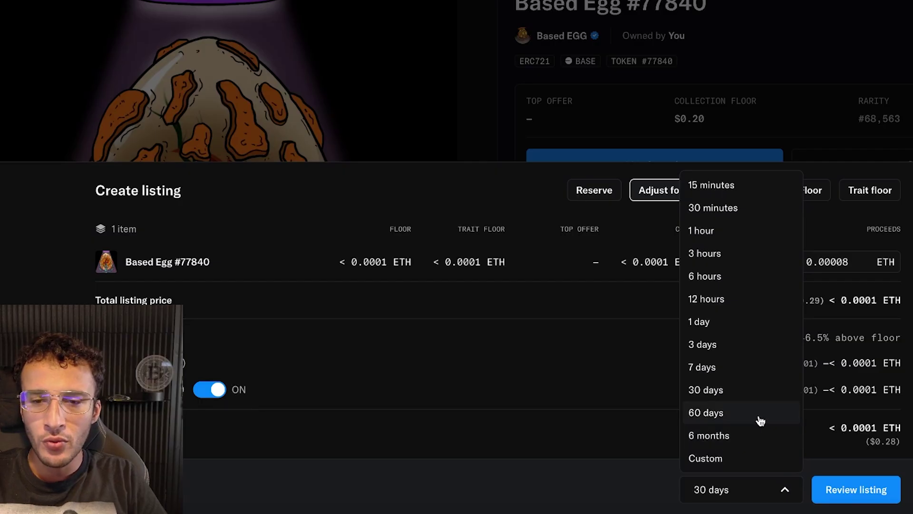
pyautogui.press('Escape')
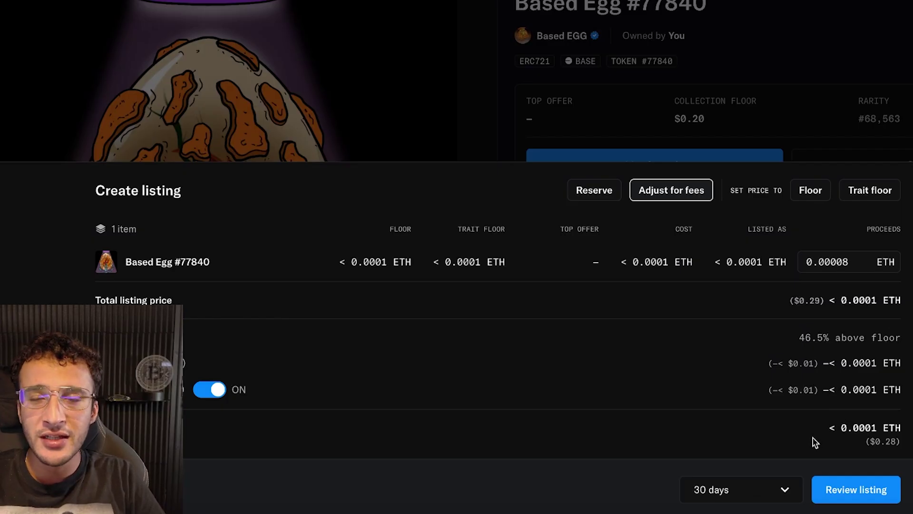
pyautogui.click(744, 494)
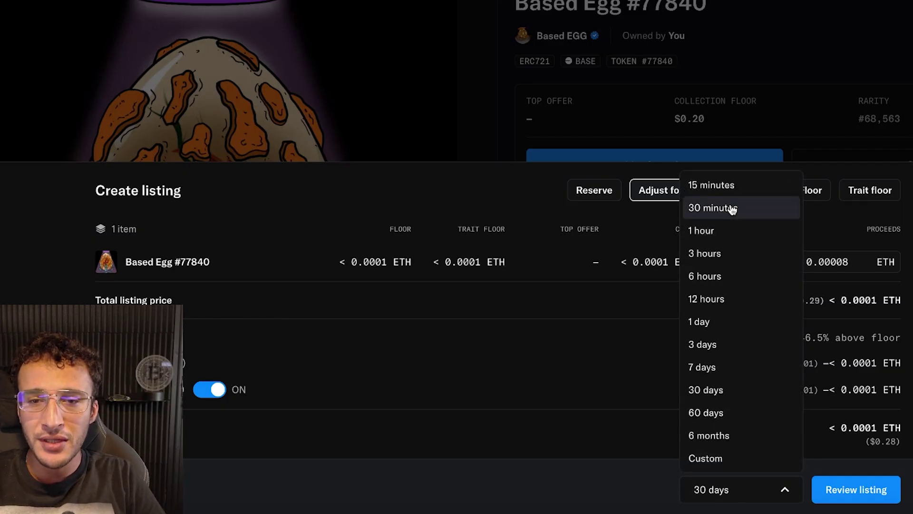
pyautogui.click(732, 208)
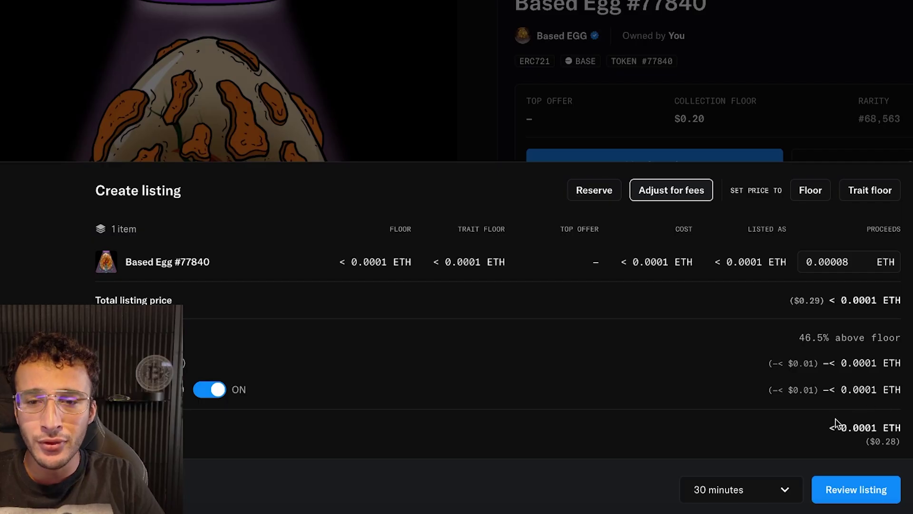
pyautogui.click(777, 486)
pyautogui.click(794, 414)
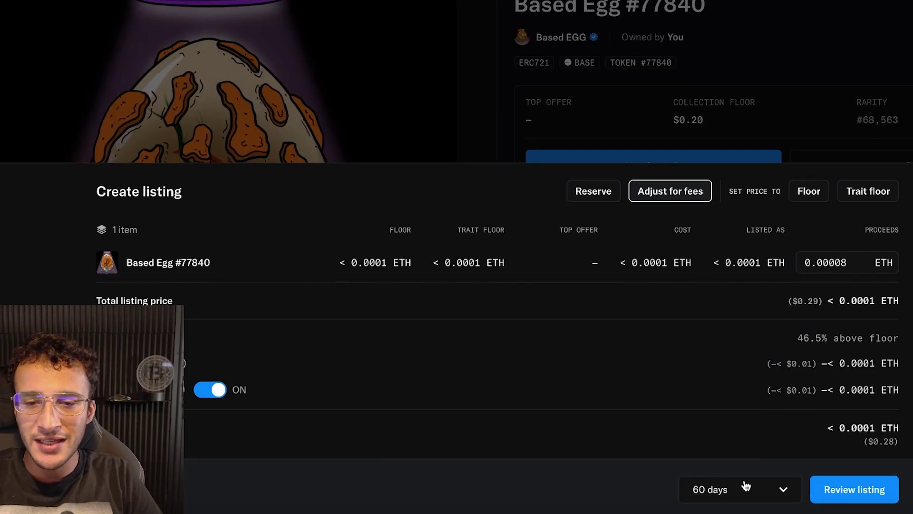
pyautogui.click(815, 495)
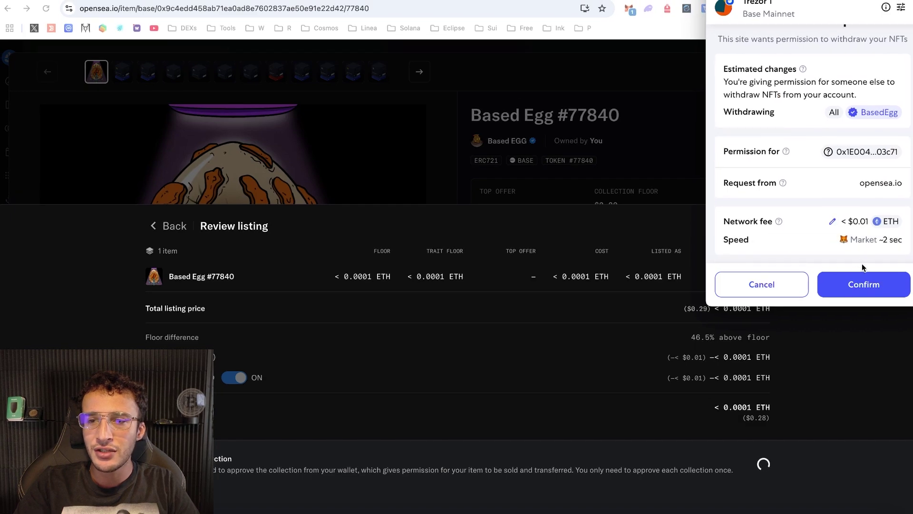
# - Confirm the collection approval in the wallet and return to the profile NFTs, with the Based Egg listed first
pyautogui.click(852, 286)
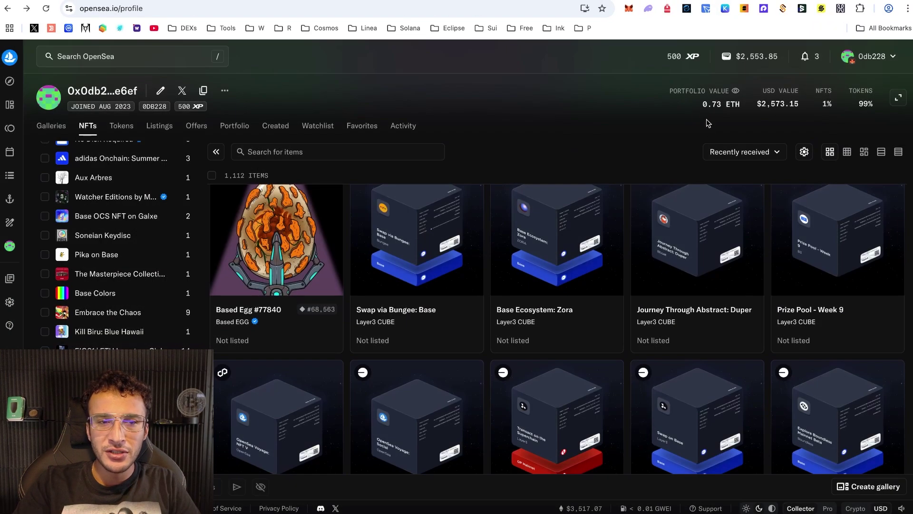
pyautogui.scroll(3, 650, 149)
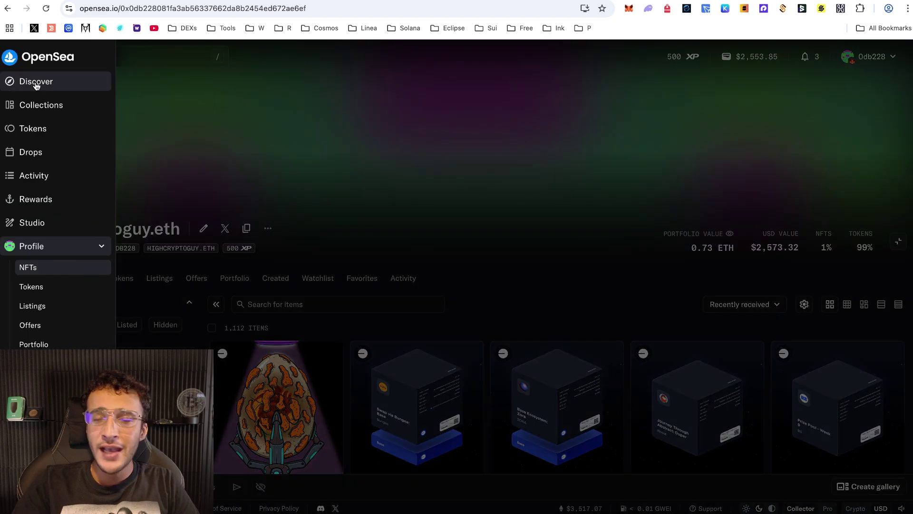
# - Go through Discover and Collections to the Trending token rankings, led by BUNDLE
pyautogui.click(36, 84)
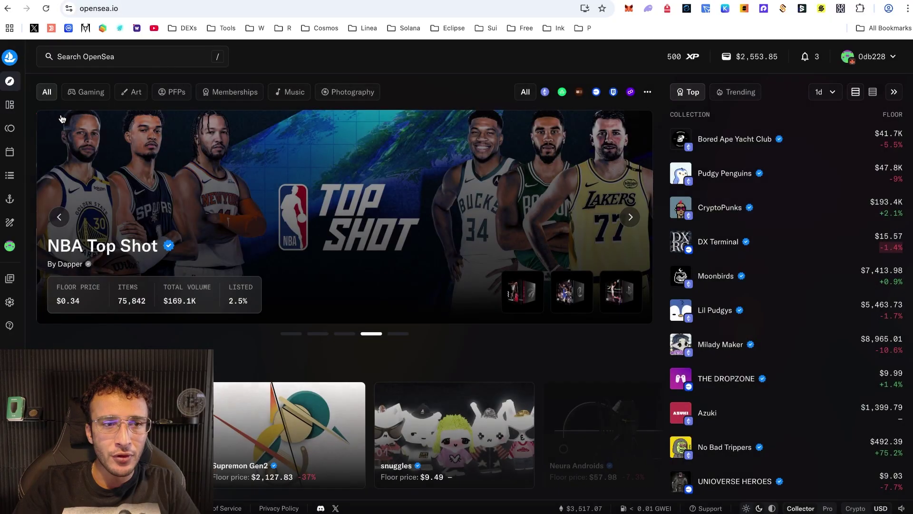
pyautogui.click(38, 105)
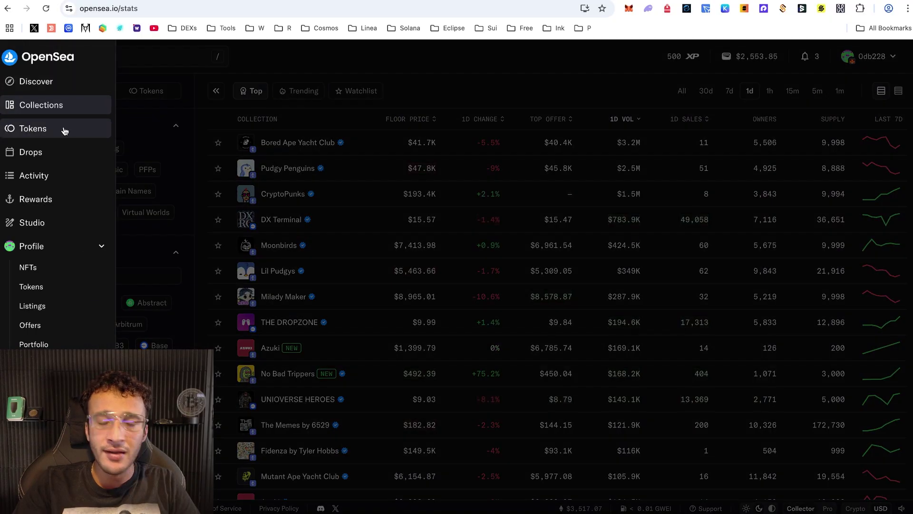
pyautogui.click(64, 131)
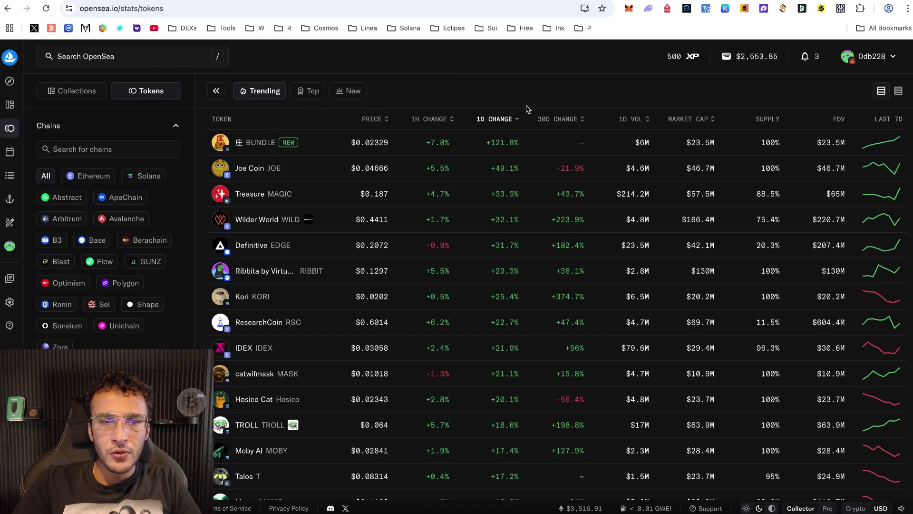
# - Show the Top token ranking filtered to Ethereum, Solana, Abstract and ApeChain chains
pyautogui.click(309, 91)
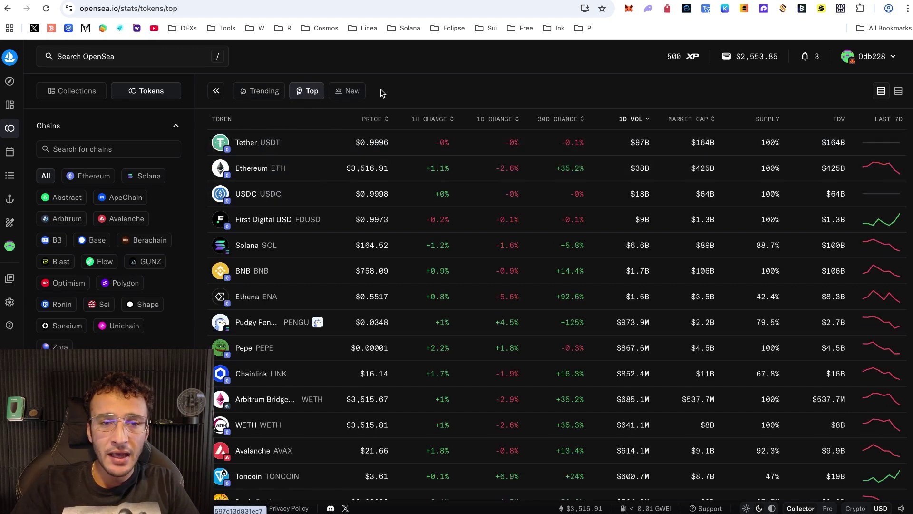
pyautogui.click(349, 92)
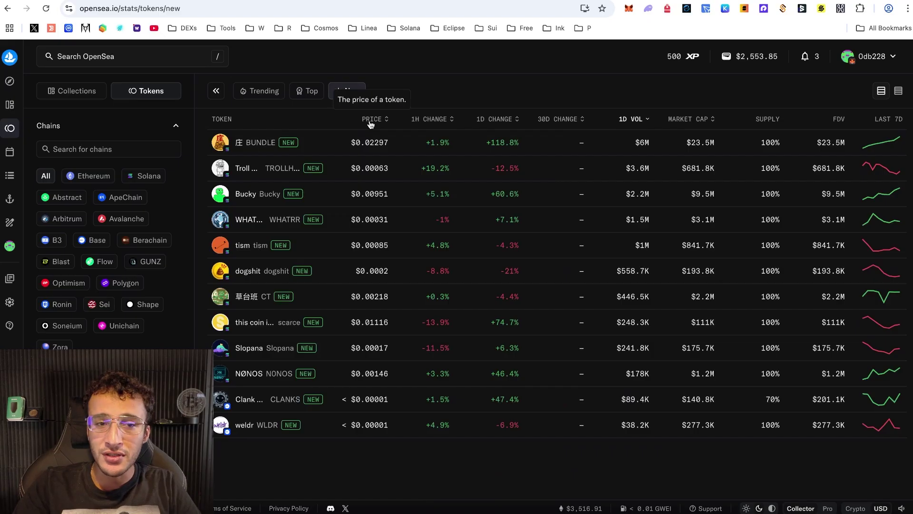
pyautogui.click(99, 177)
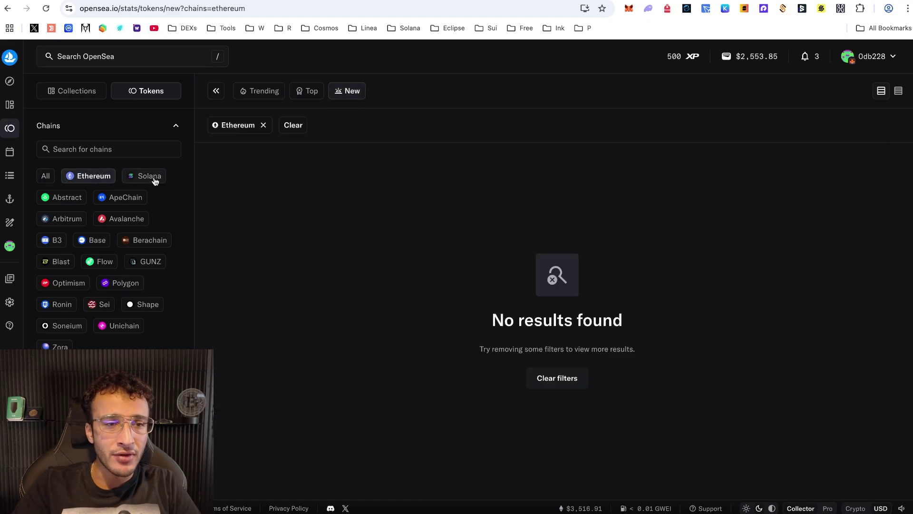
pyautogui.click(149, 178)
pyautogui.click(78, 200)
pyautogui.click(123, 198)
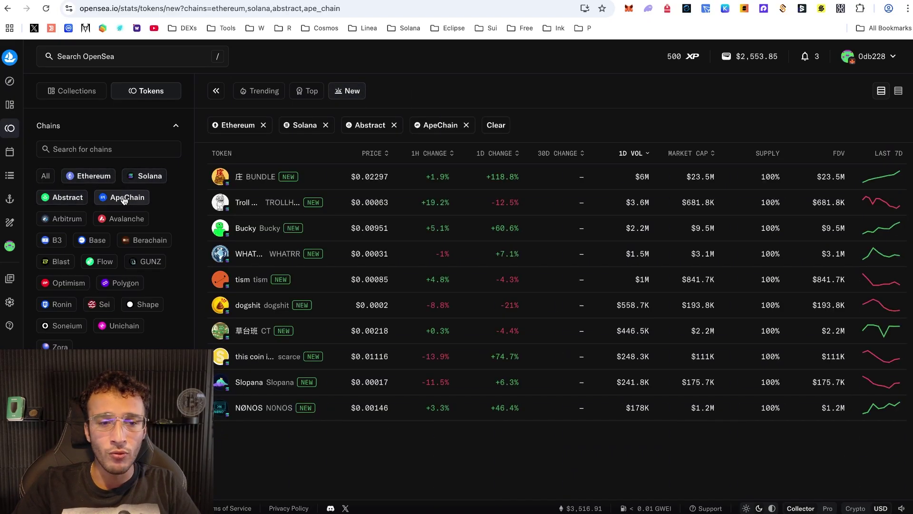
pyautogui.click(305, 91)
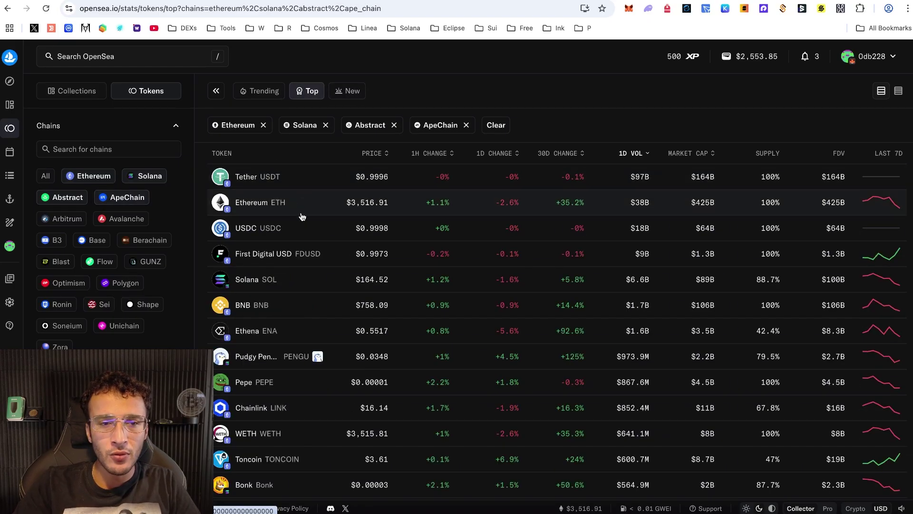
# - On the Chainlink token page, choose Ethereum-chain ETH as the token to sell
pyautogui.click(305, 405)
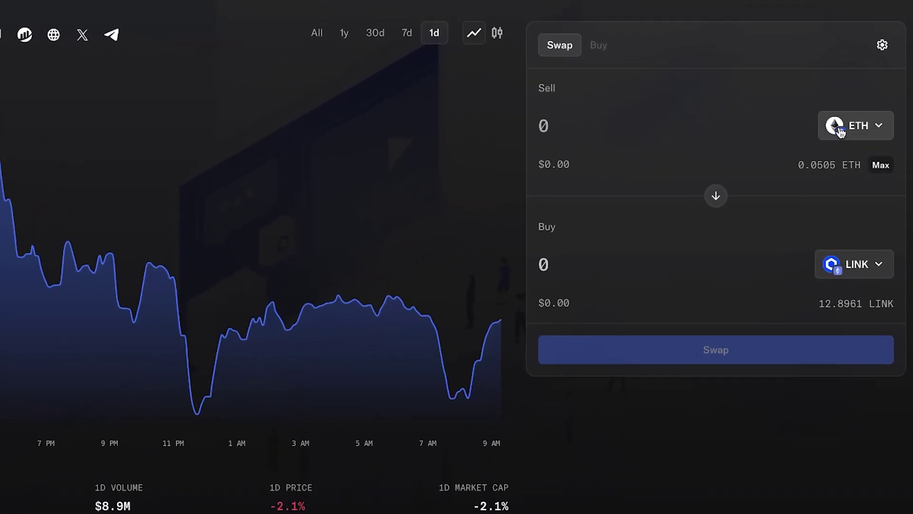
pyautogui.click(837, 133)
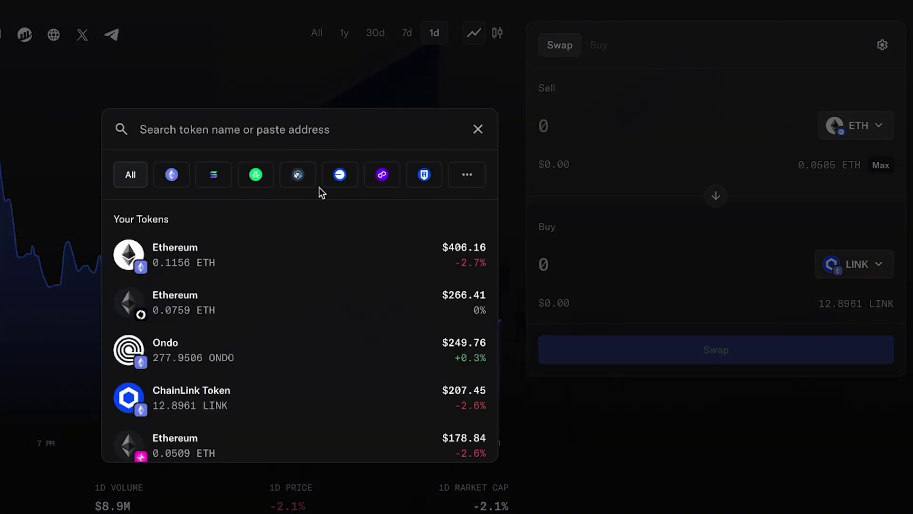
pyautogui.click(176, 179)
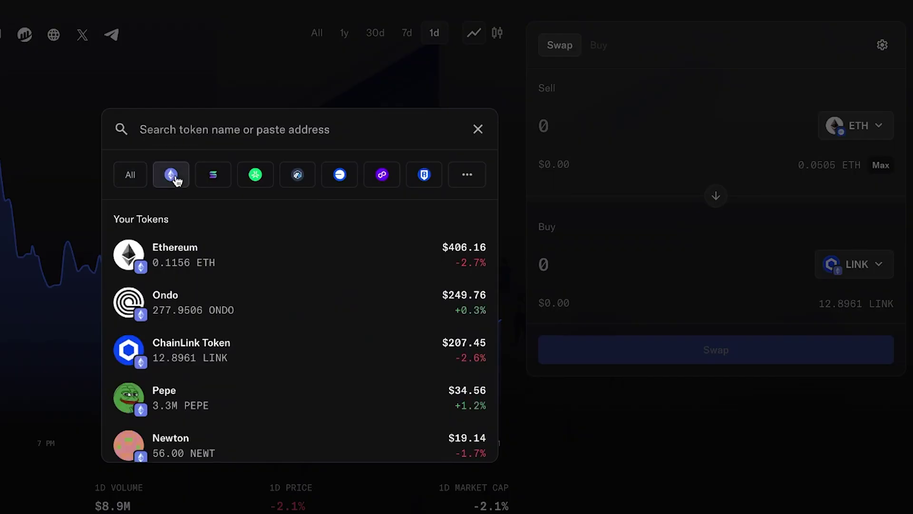
pyautogui.click(354, 262)
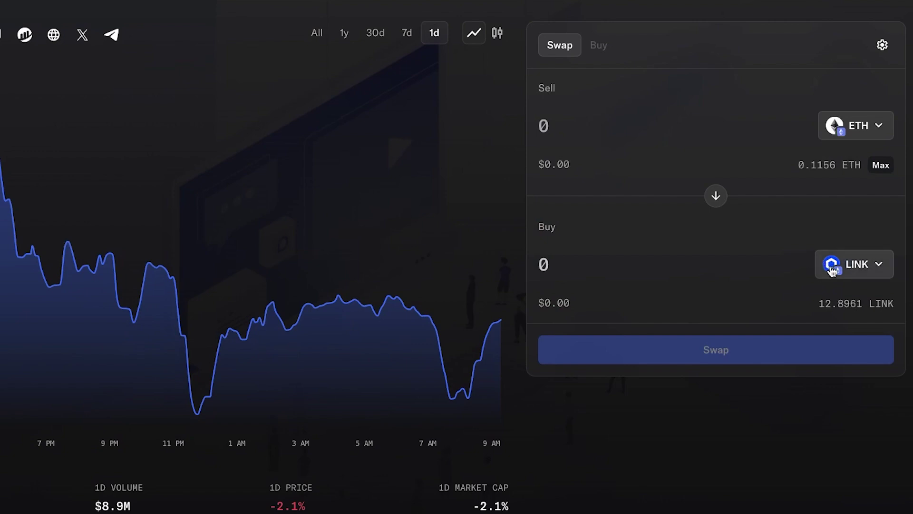
# - Swap 0.0028 ETH for about 0.607 LINK and close the confirmation window
pyautogui.click(588, 127)
pyautogui.write('0.0017')
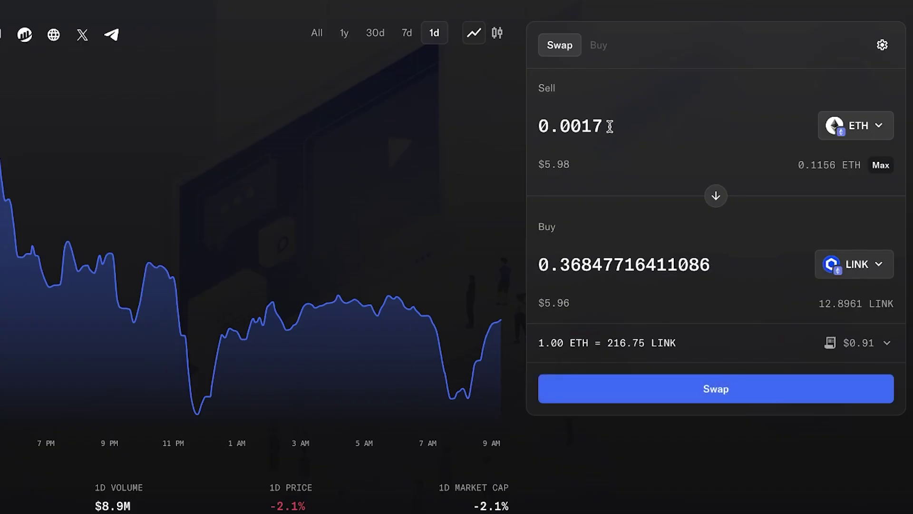
pyautogui.press('BackSpace')
pyautogui.press('BackSpace')
pyautogui.write('28')
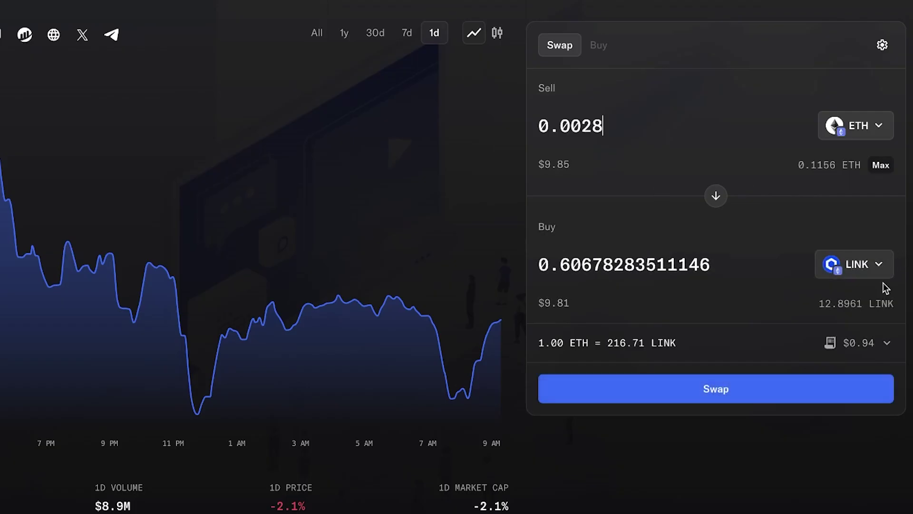
pyautogui.click(712, 391)
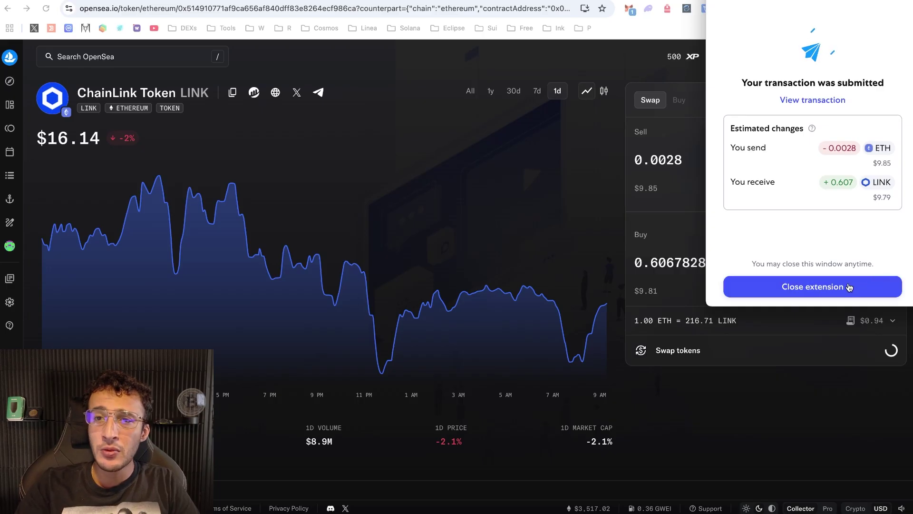
pyautogui.click(832, 287)
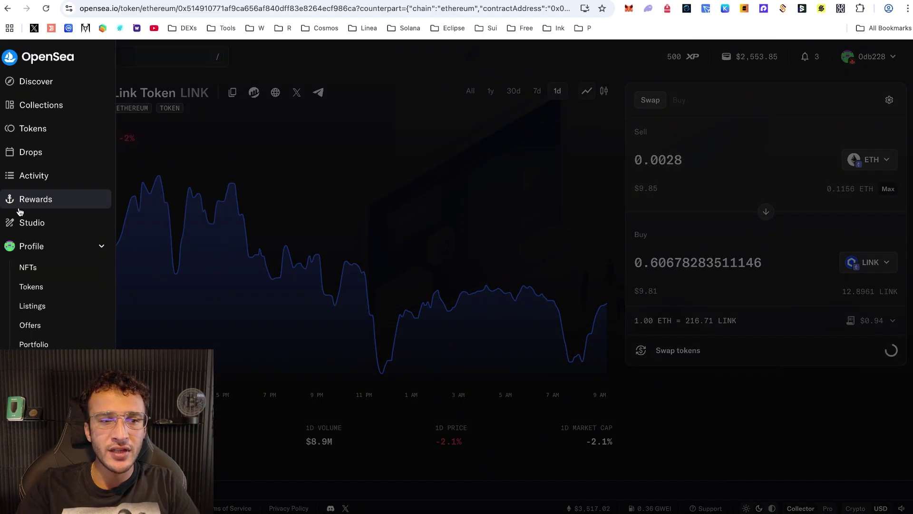
# - Sign in to Rewards with Ethereum and browse the five Voyages showing 500 total XP
pyautogui.click(32, 204)
pyautogui.click(462, 223)
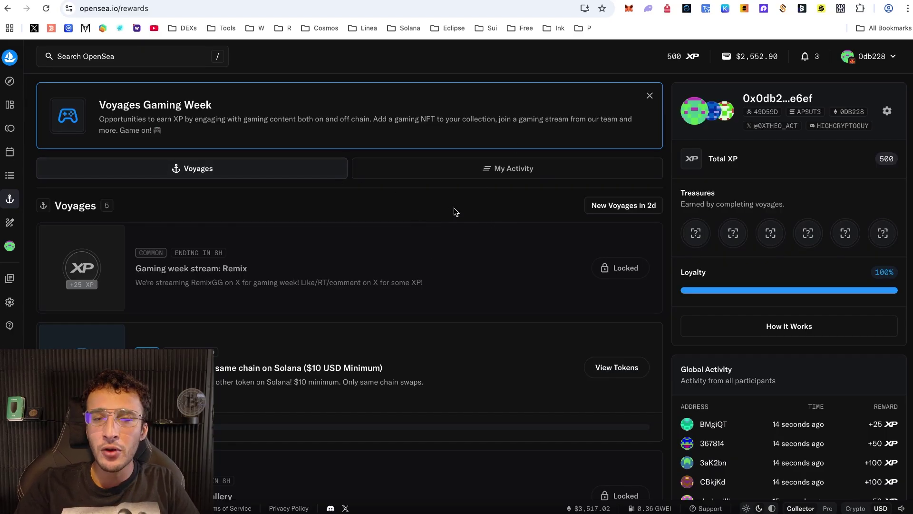
pyautogui.scroll(-1, 455, 211)
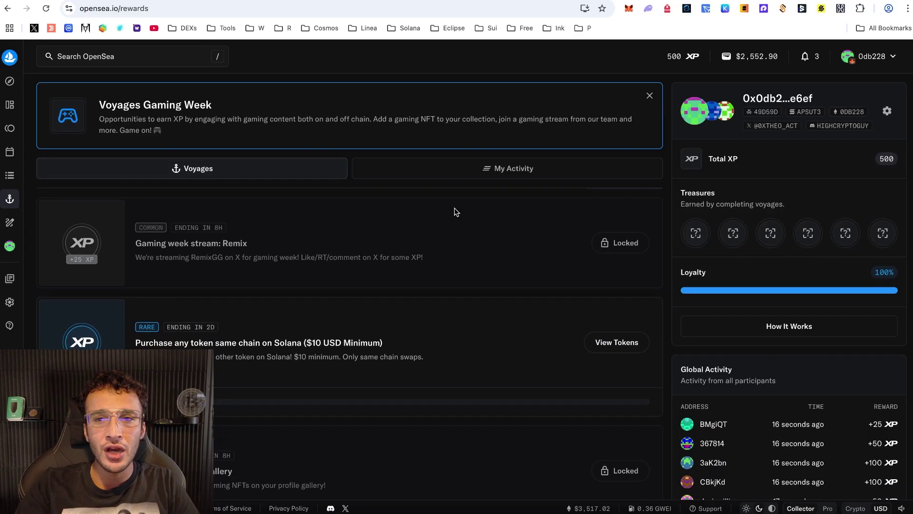
pyautogui.scroll(-2, 591, 259)
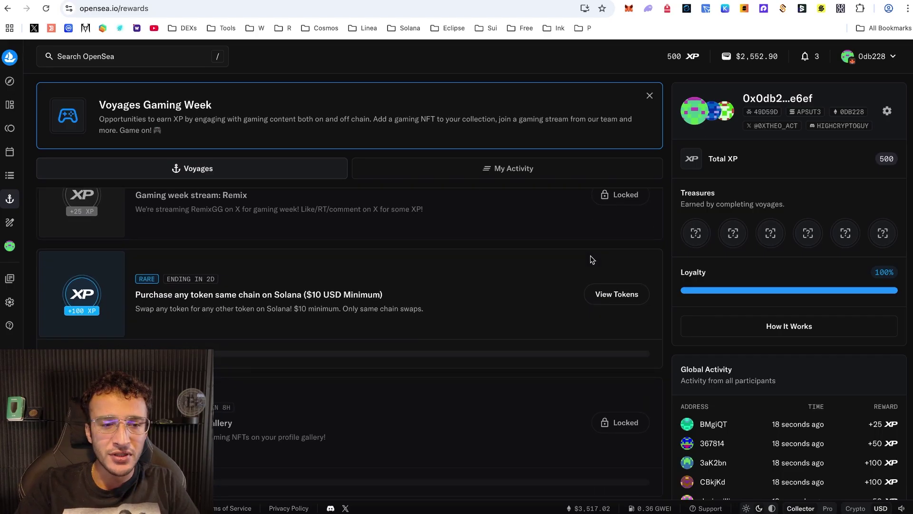
pyautogui.scroll(-2, 253, 254)
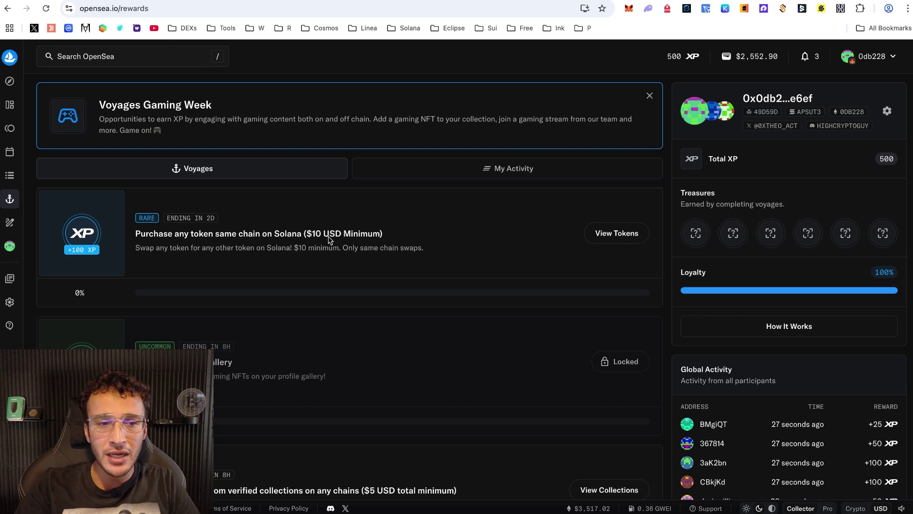
pyautogui.scroll(-3, 375, 232)
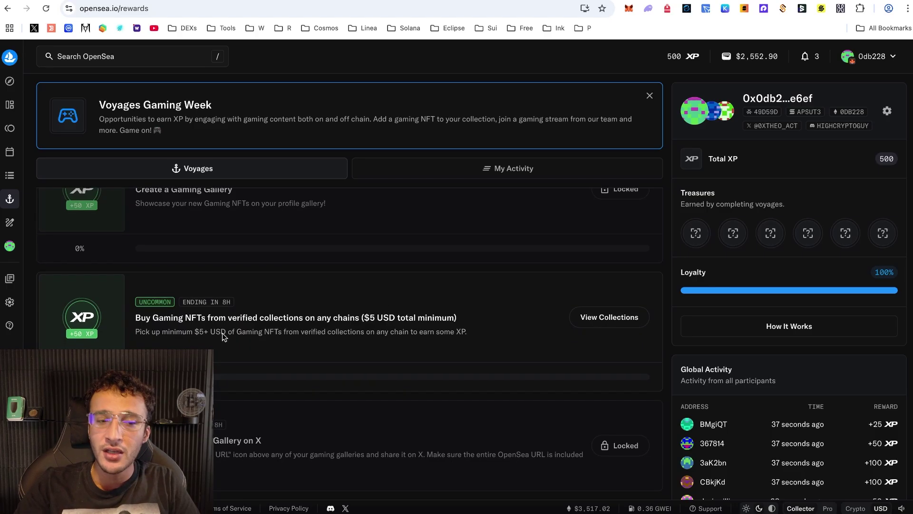
pyautogui.scroll(3, 471, 326)
pyautogui.scroll(3, 471, 326)
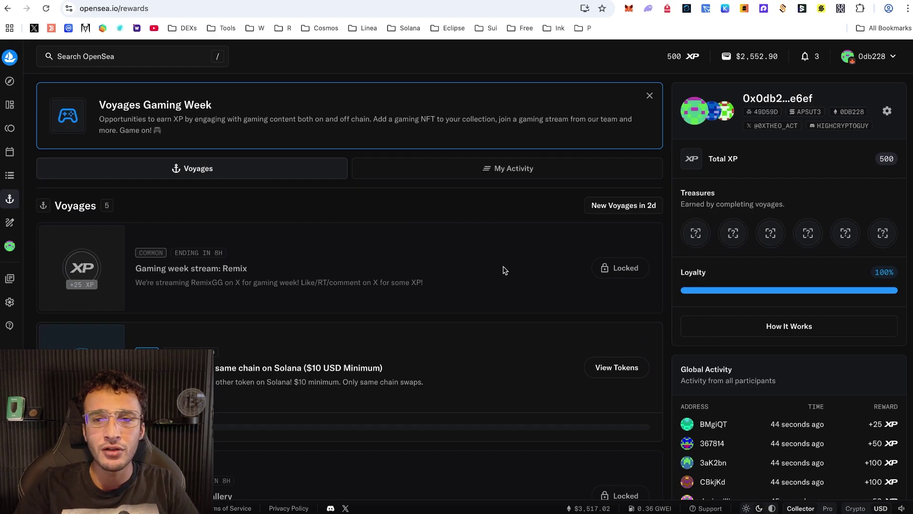
# - Visit the sales Activity feed, then browse the Drops page listing Base Ecosystem Pin Drop
pyautogui.moveTo(27, 192)
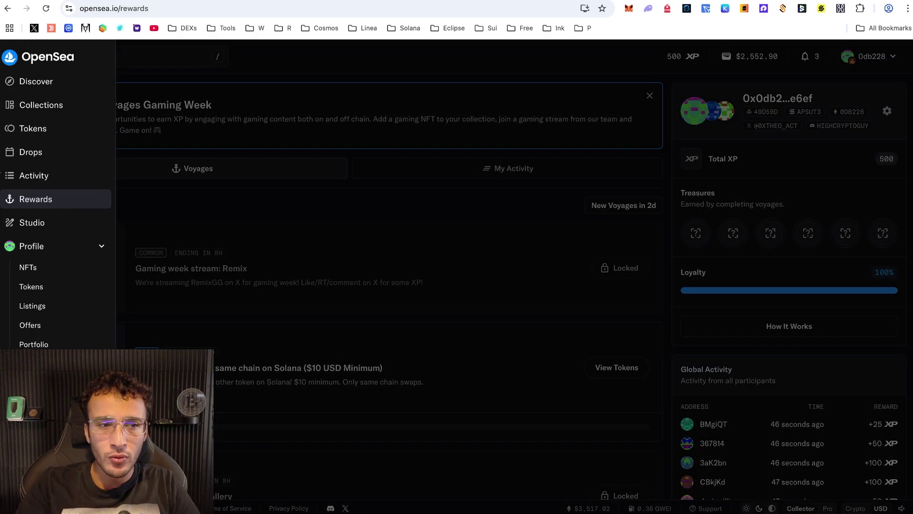
pyautogui.click(48, 175)
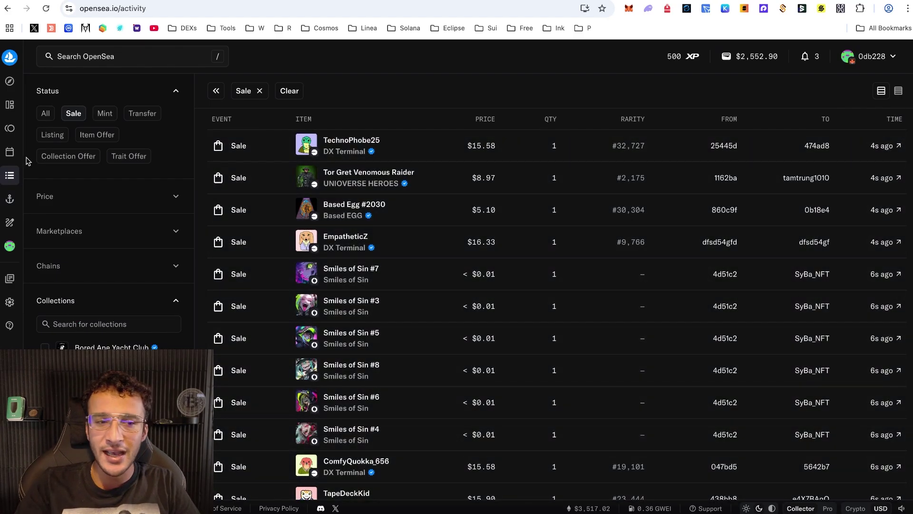
pyautogui.moveTo(10, 163)
pyautogui.click(51, 159)
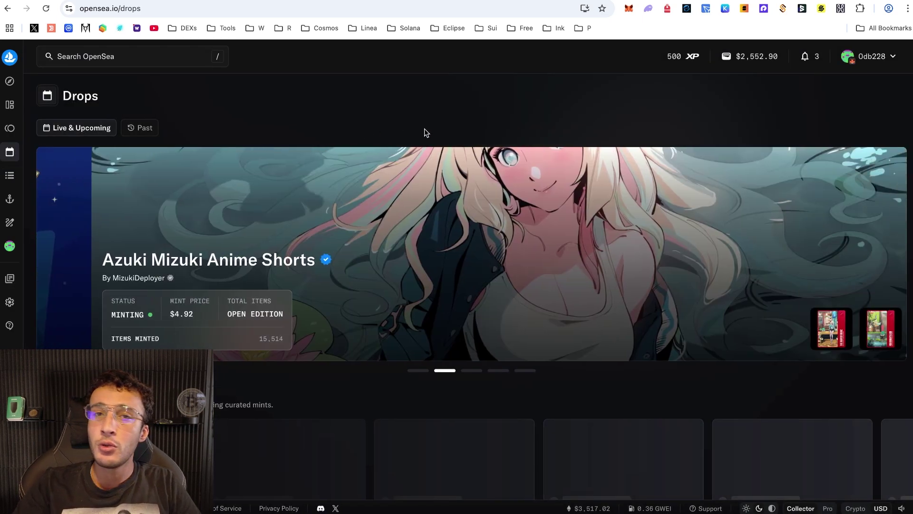
pyautogui.scroll(-1, 428, 131)
pyautogui.scroll(-1, 429, 128)
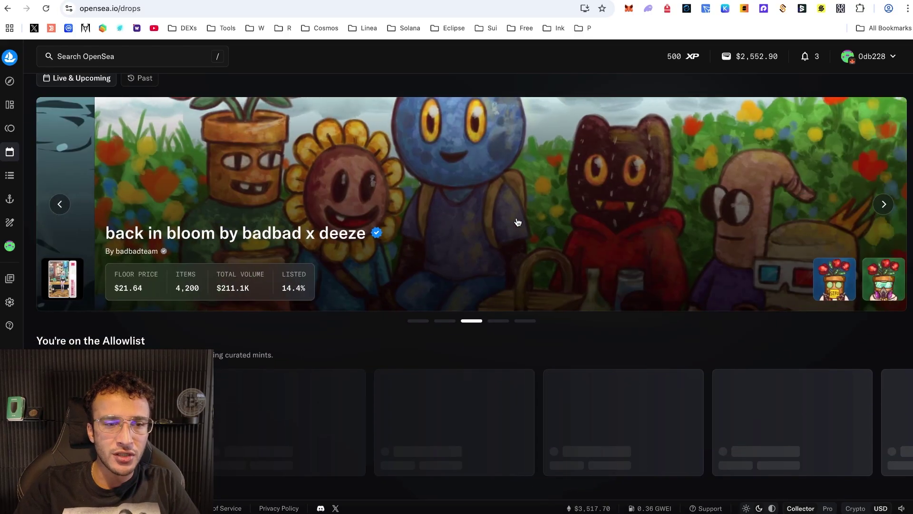
pyautogui.scroll(-1, 515, 220)
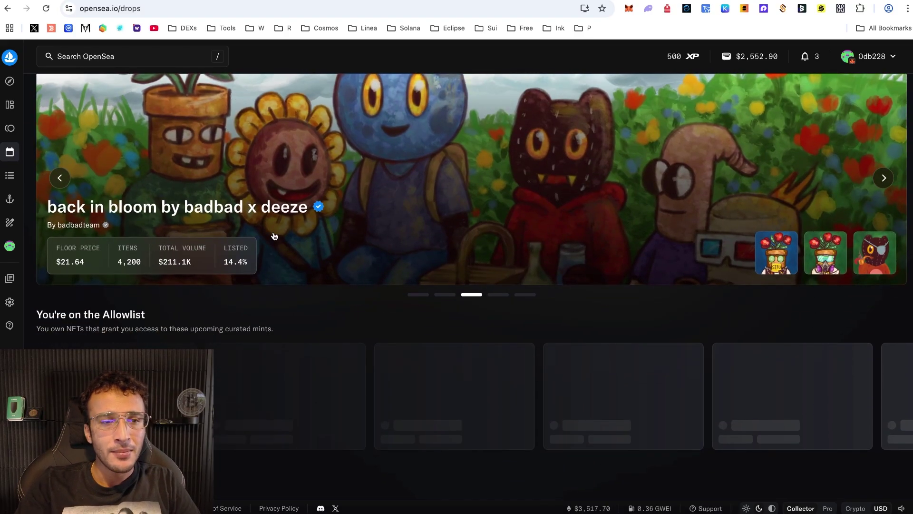
pyautogui.scroll(-5, 346, 235)
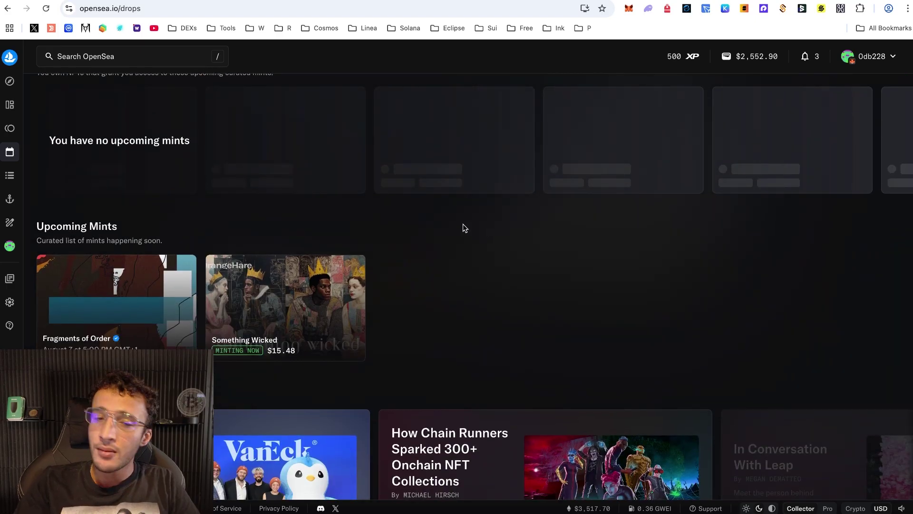
pyautogui.scroll(-1, 465, 229)
pyautogui.scroll(7, 465, 228)
# - From Studio, create a new Open Collection to reach the Deploy Smart Contract form
pyautogui.moveTo(33, 218)
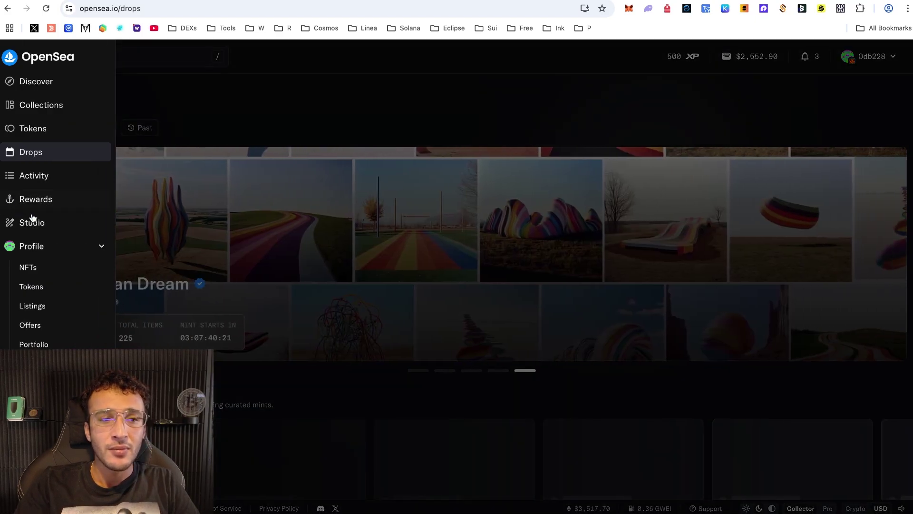
pyautogui.click(61, 222)
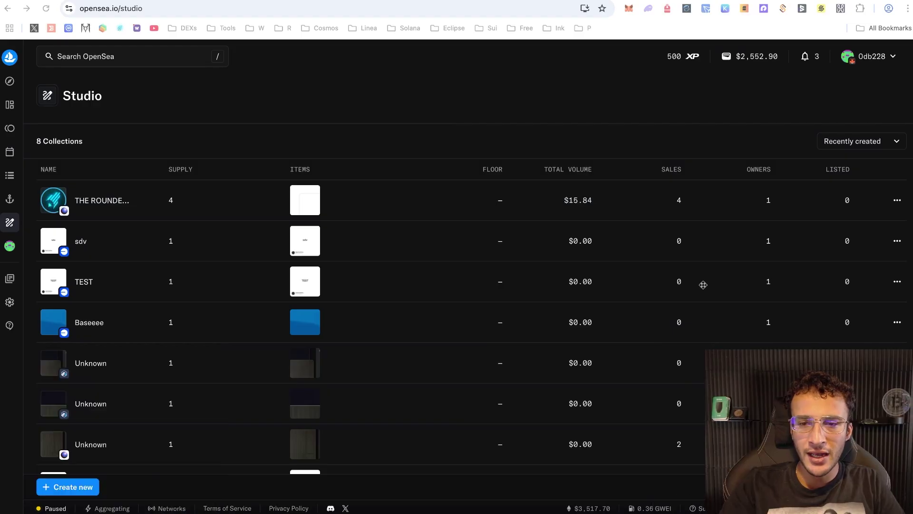
pyautogui.click(63, 484)
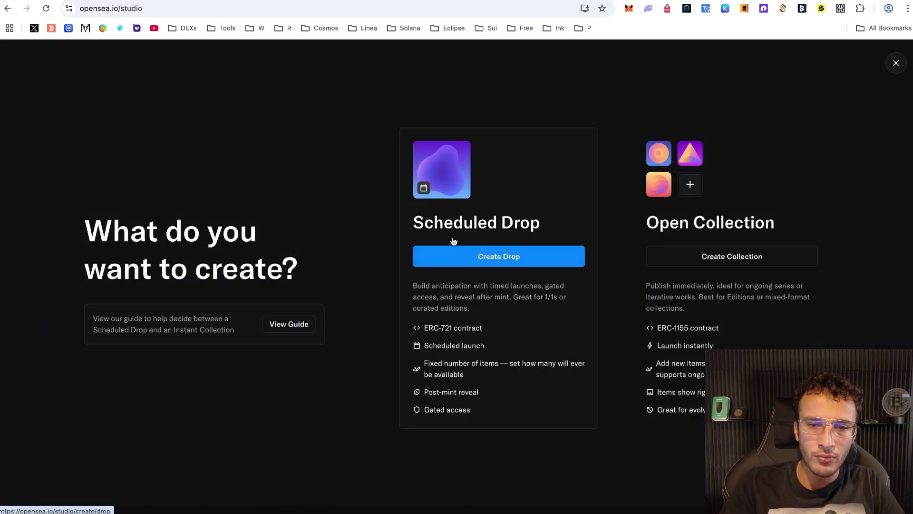
pyautogui.click(738, 249)
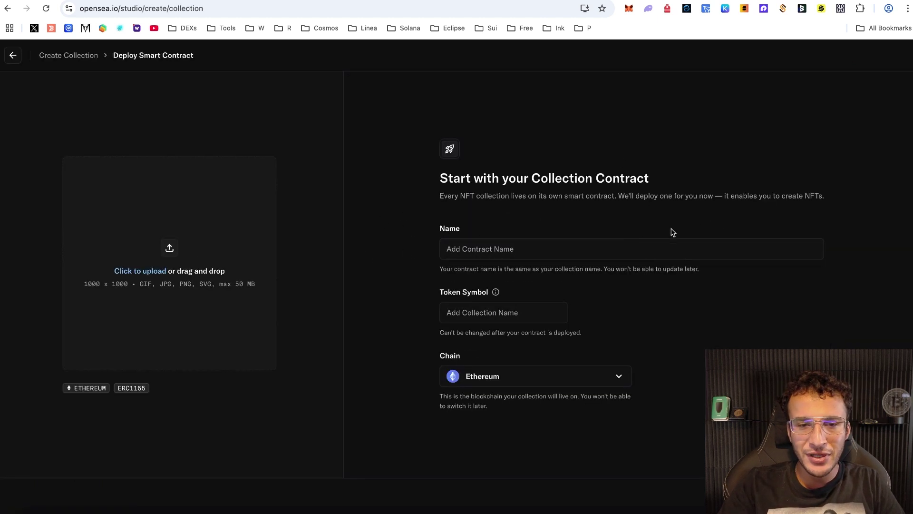
# - Go back from the contract form to the Studio collections list
pyautogui.click(12, 64)
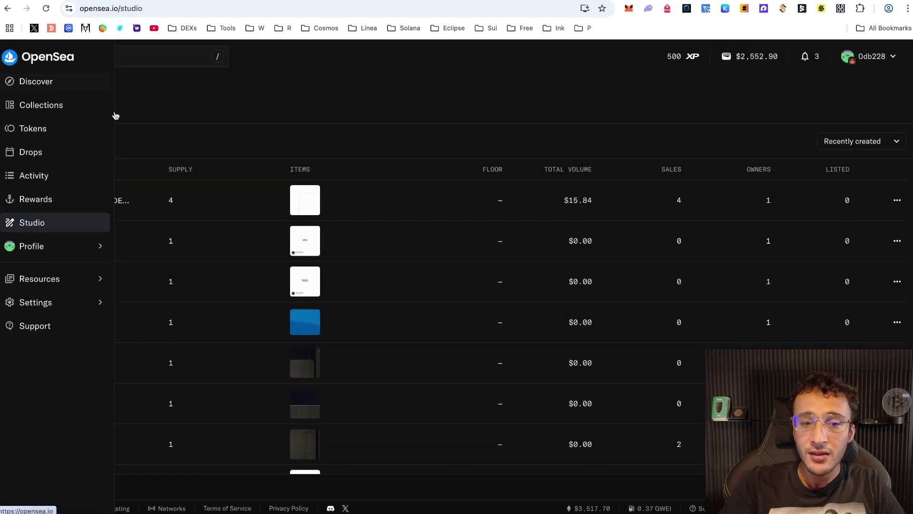
pyautogui.scroll(-2, 450, 240)
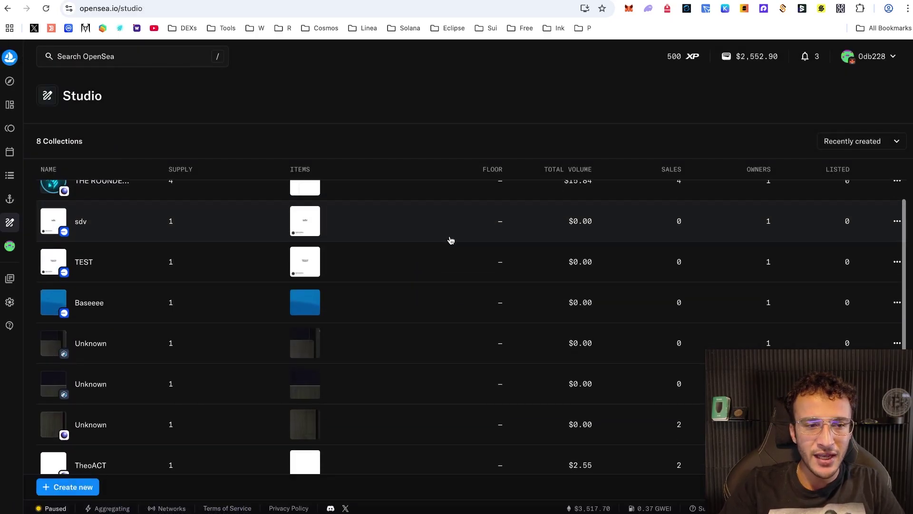
pyautogui.scroll(2, 450, 240)
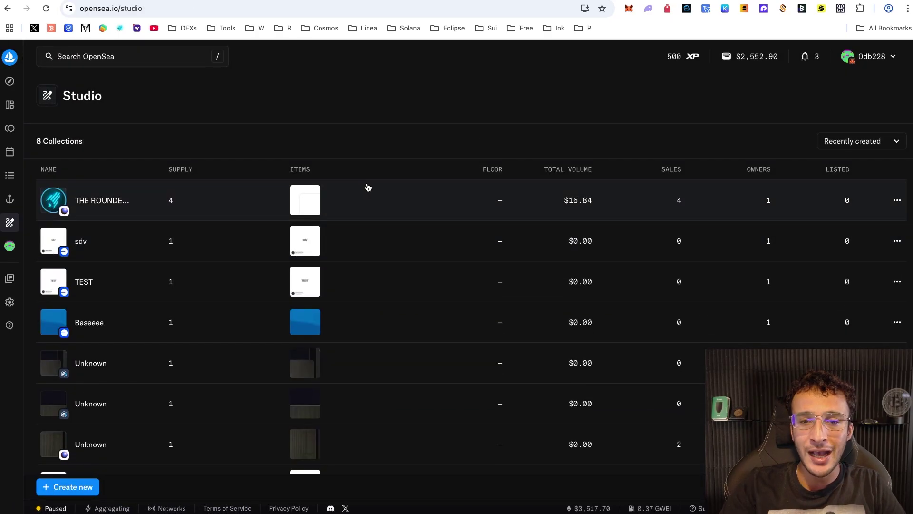
# - View the profile's NFTs, then the Top collections ranking led by Bored Ape Yacht Club
pyautogui.moveTo(10, 105)
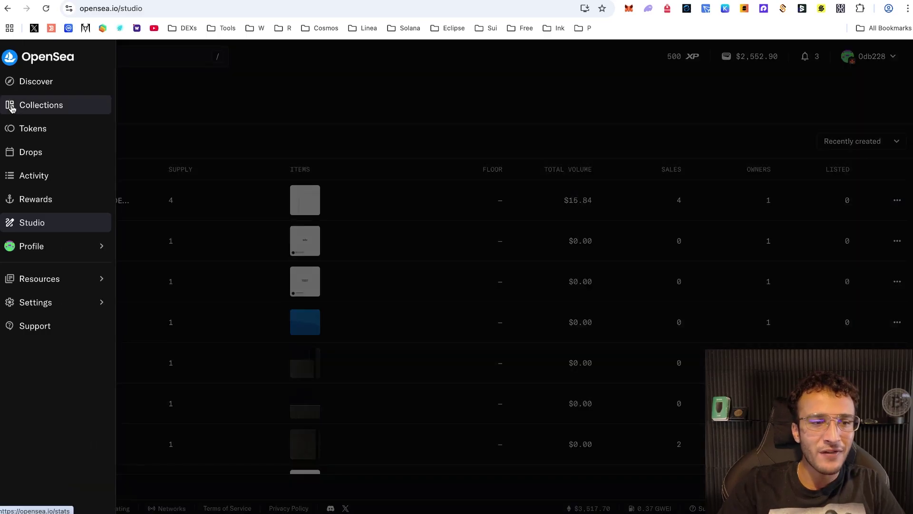
pyautogui.click(52, 244)
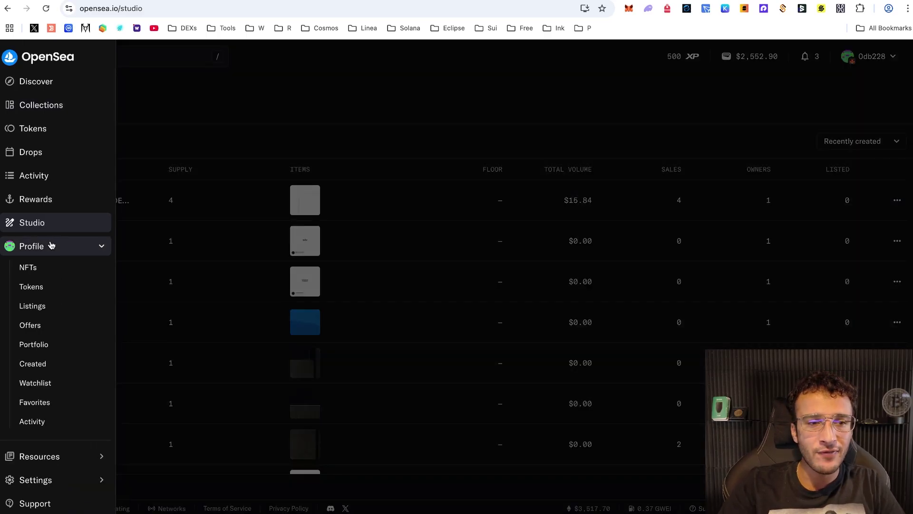
pyautogui.click(68, 264)
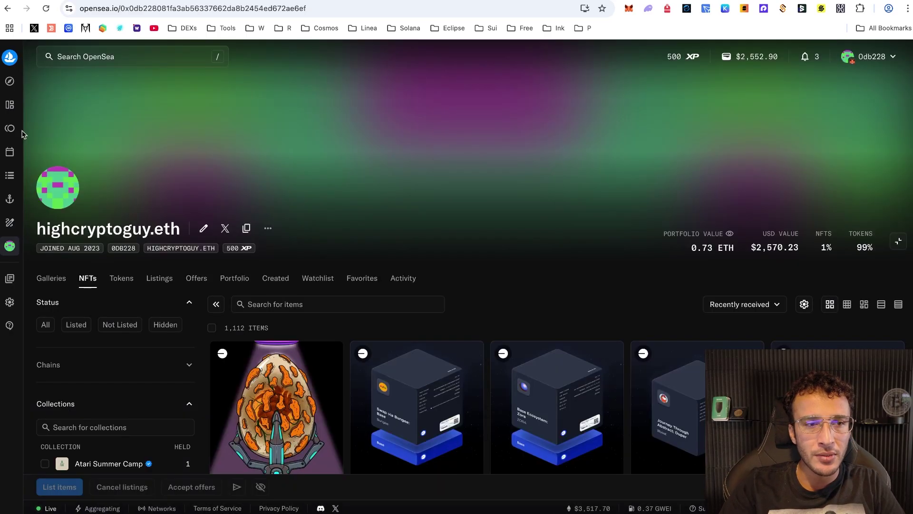
pyautogui.moveTo(33, 96)
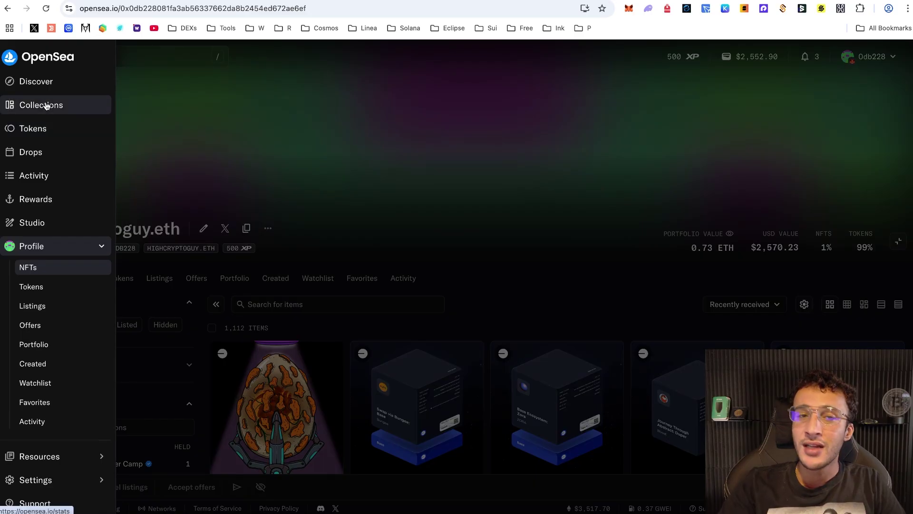
pyautogui.click(46, 106)
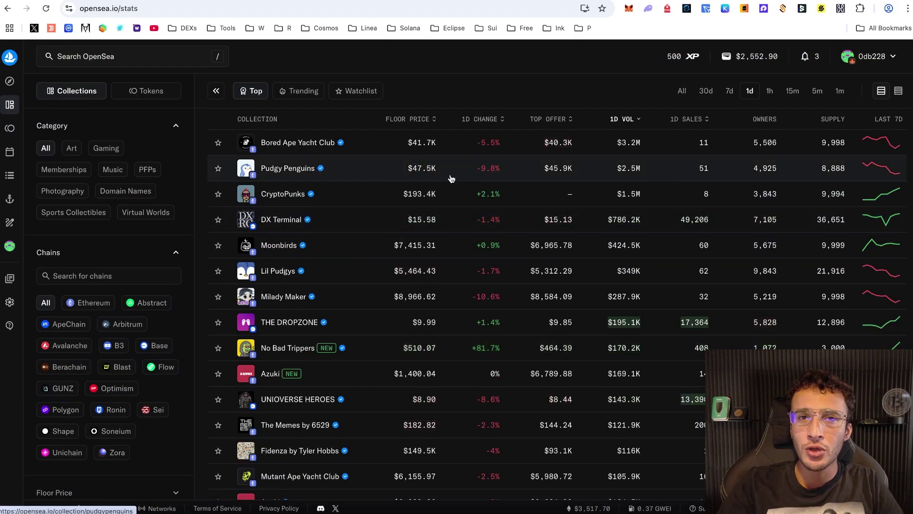